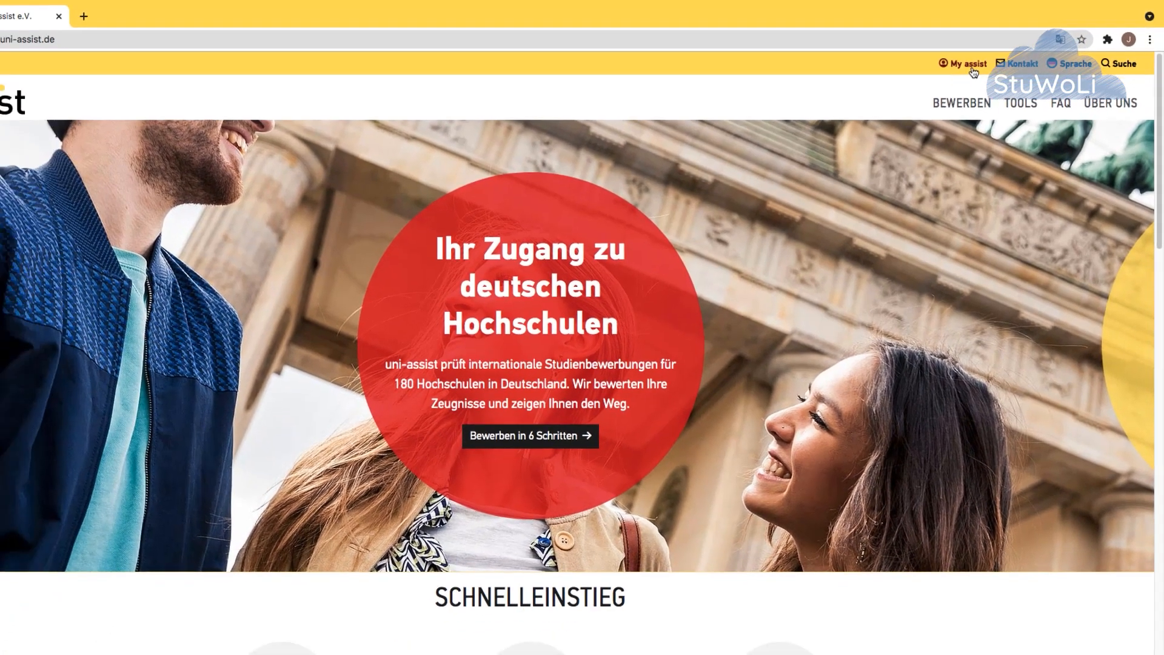
# Step: Open the My assist portal and reselect Wintersemester 2021/22 as the semester filter for the study offers
pyautogui.click(970, 65)
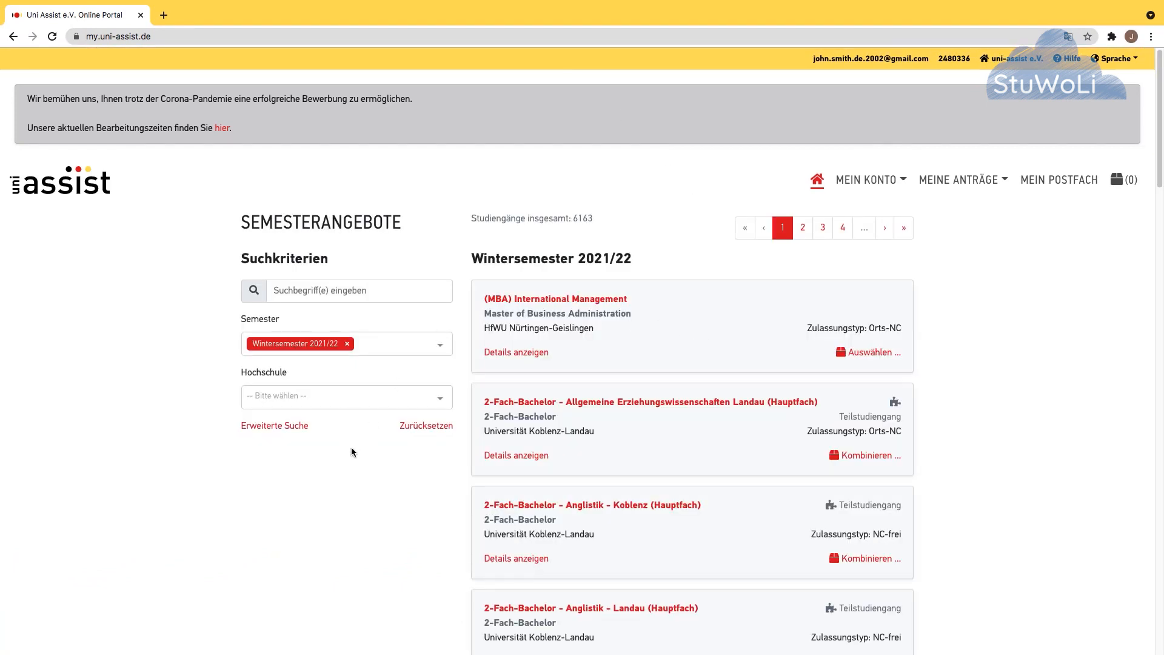
pyautogui.click(347, 343)
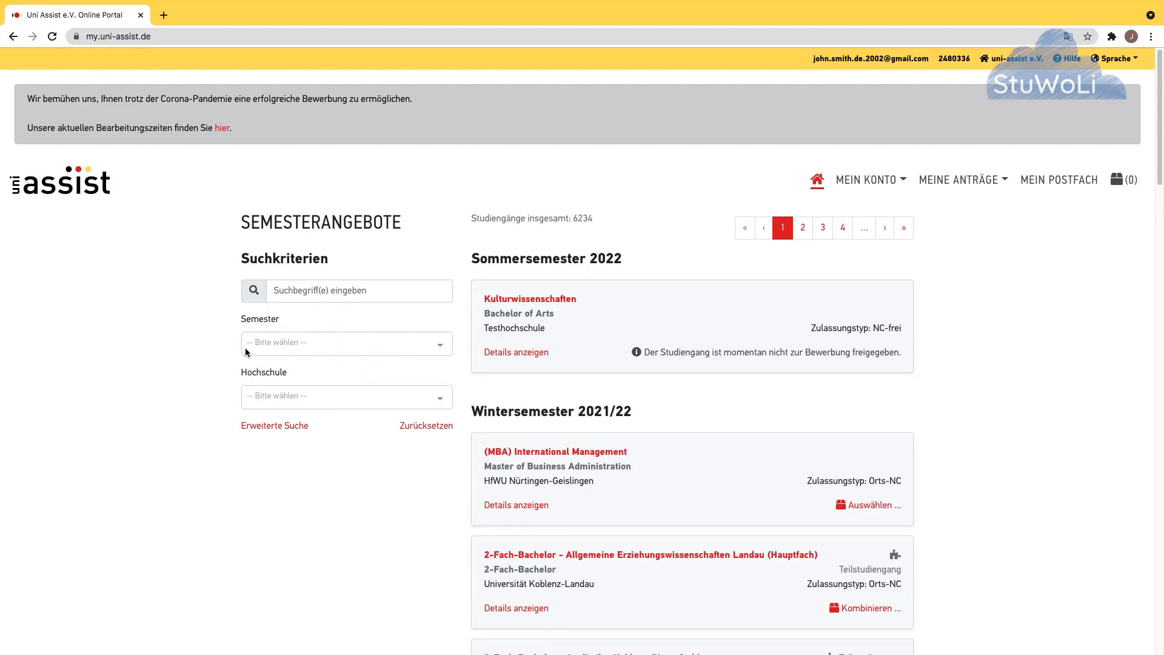
pyautogui.click(440, 344)
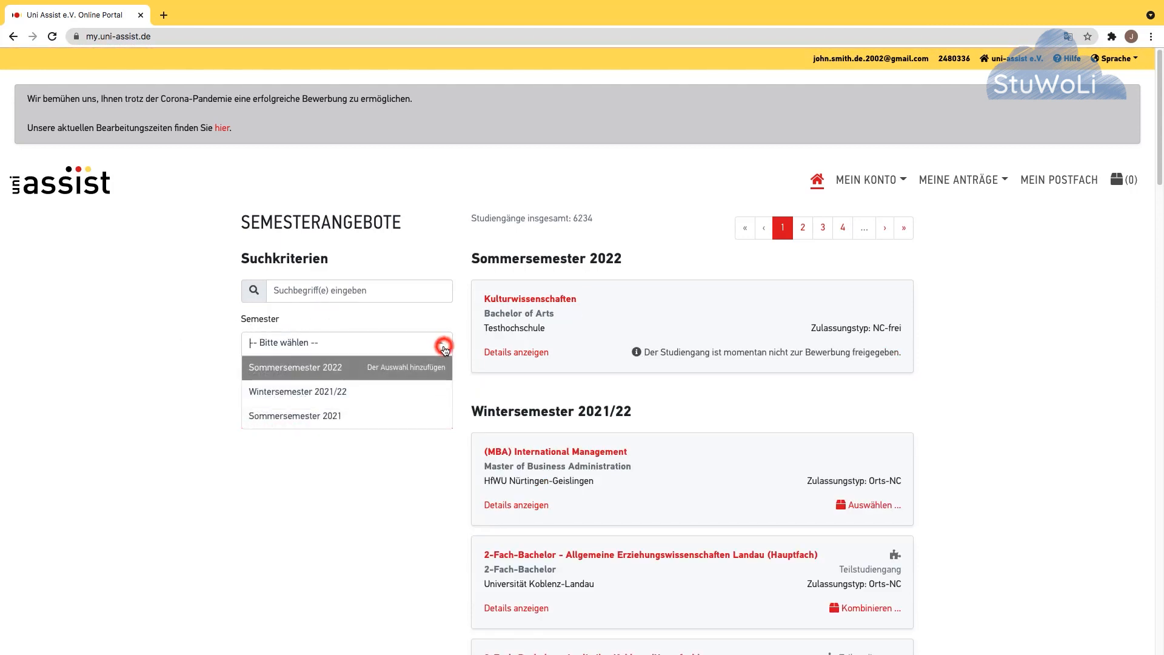
pyautogui.click(324, 403)
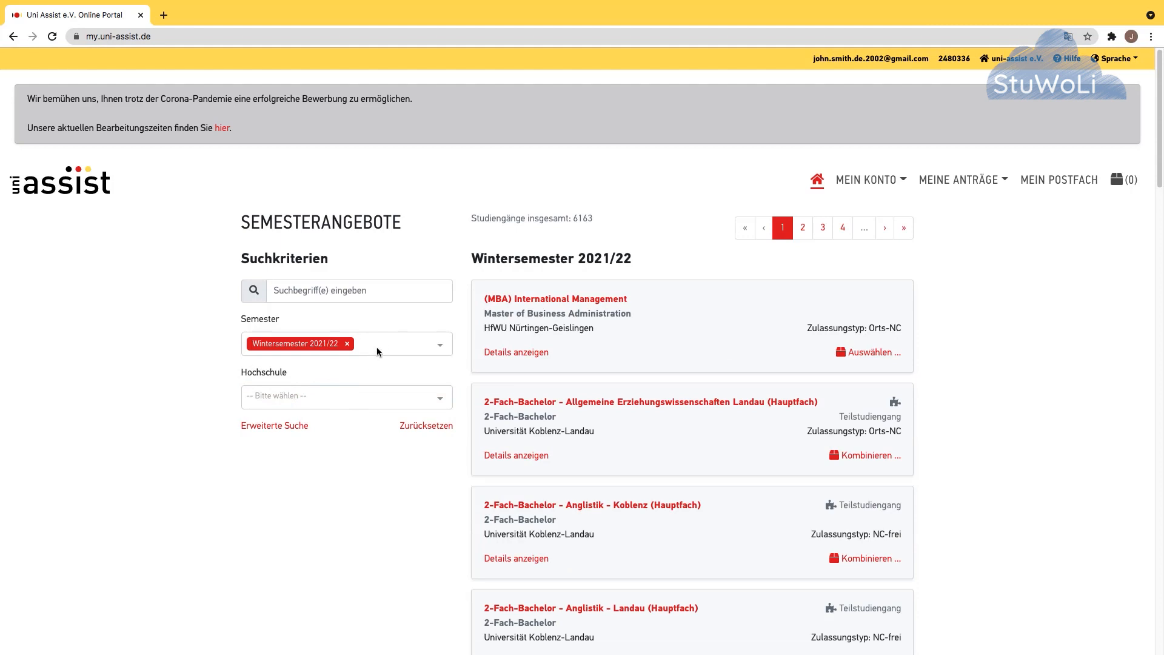
# Step: Expand the extended search criteria and filter the study offers by the degree Bachelor
pyautogui.click(281, 425)
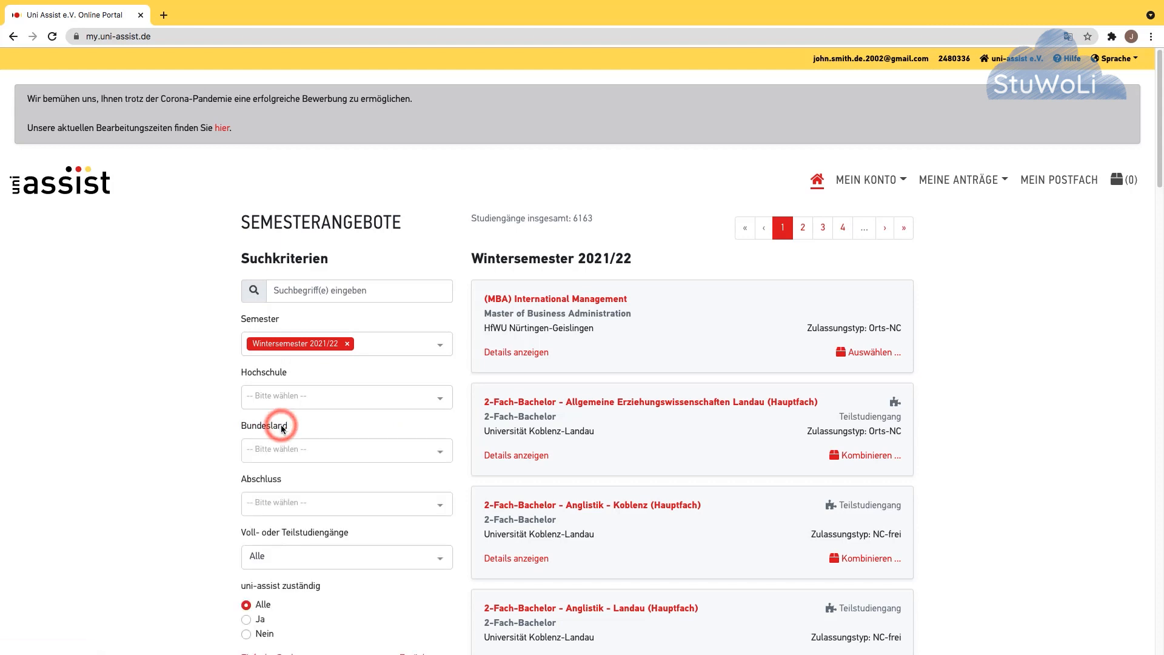
pyautogui.click(357, 501)
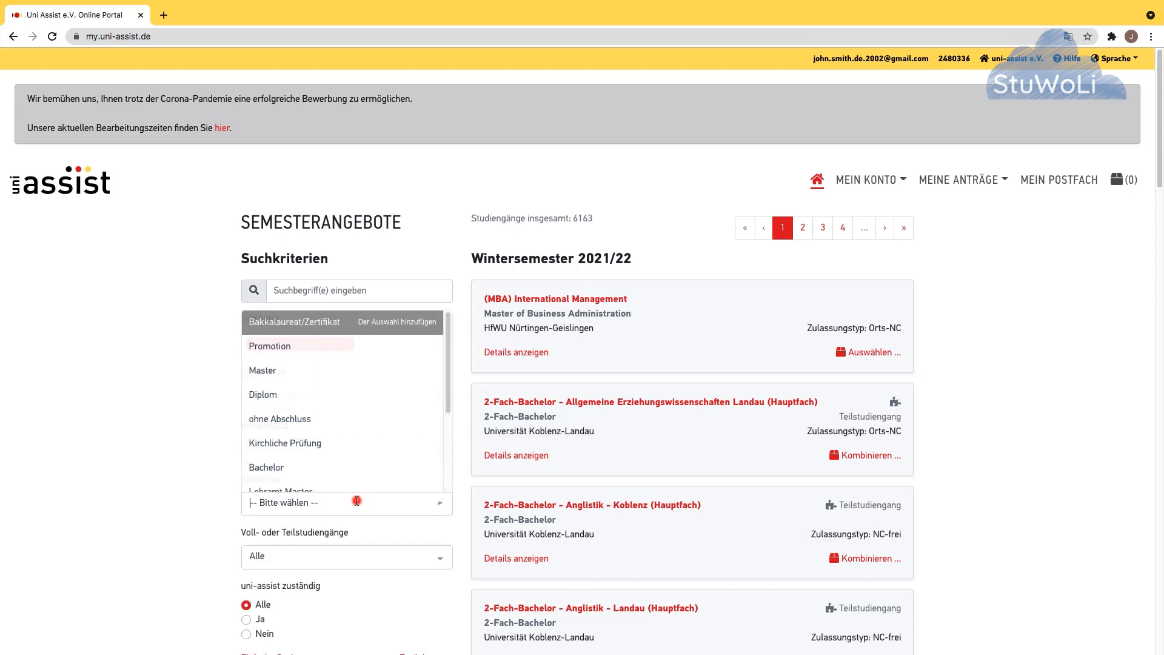
pyautogui.click(294, 468)
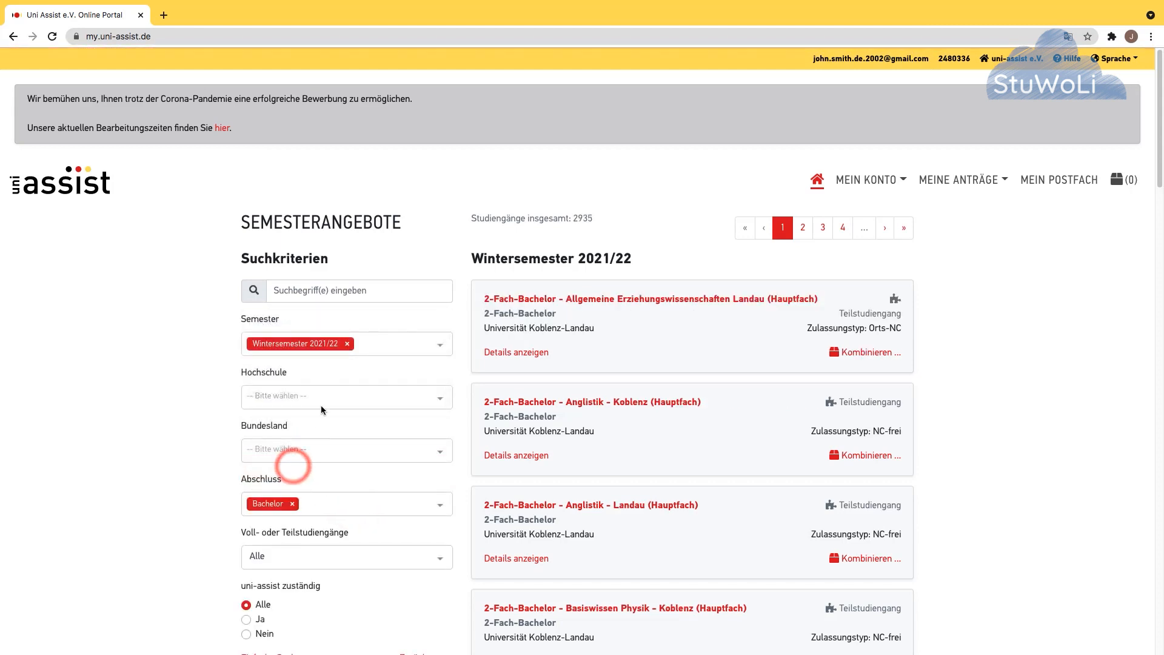
pyautogui.click(328, 504)
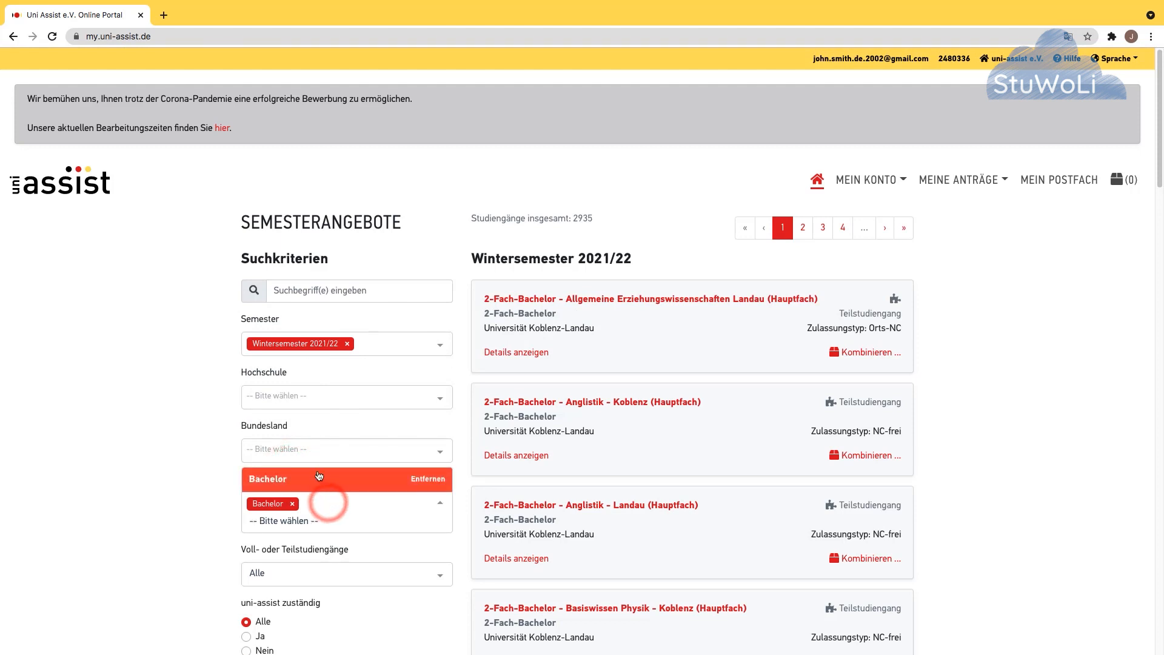
pyautogui.click(291, 504)
pyautogui.click(296, 503)
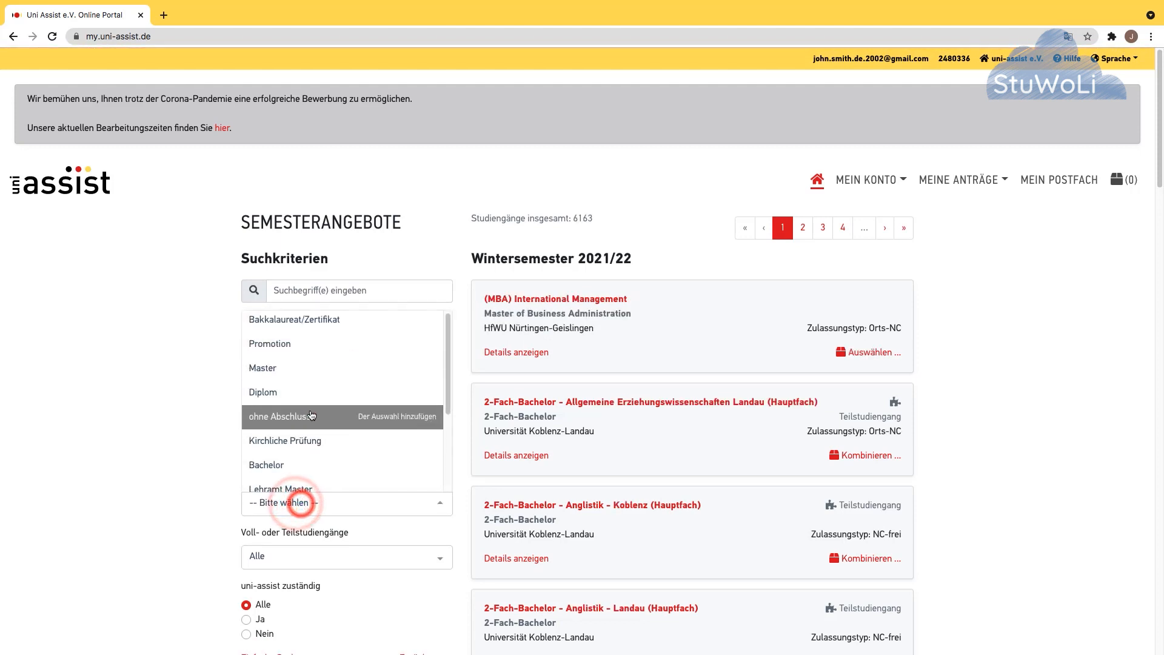
pyautogui.click(292, 469)
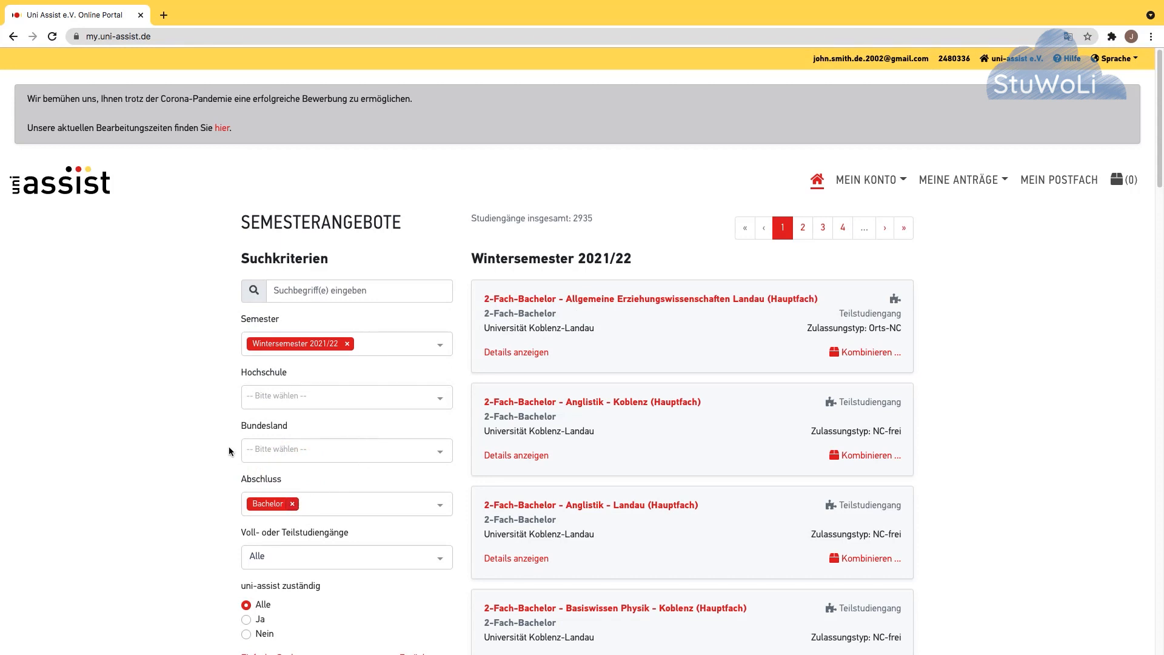
# Step: Filter the offers by Frankfurt University of Applied Sciences and search for "biover"
pyautogui.click(310, 397)
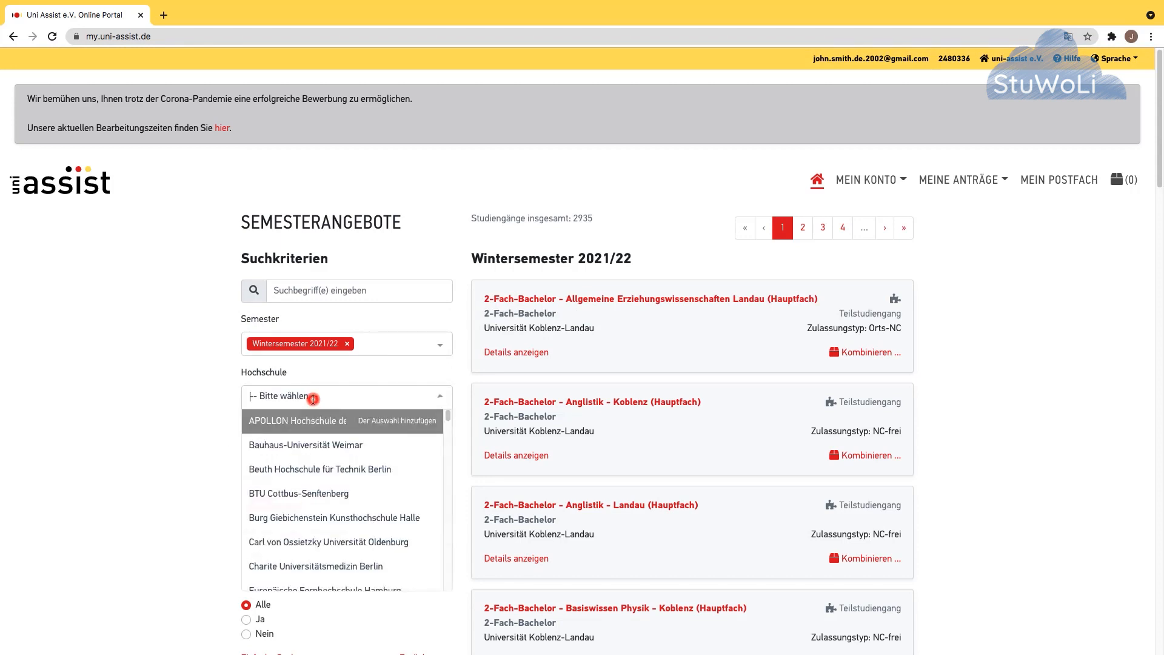
pyautogui.write('frank')
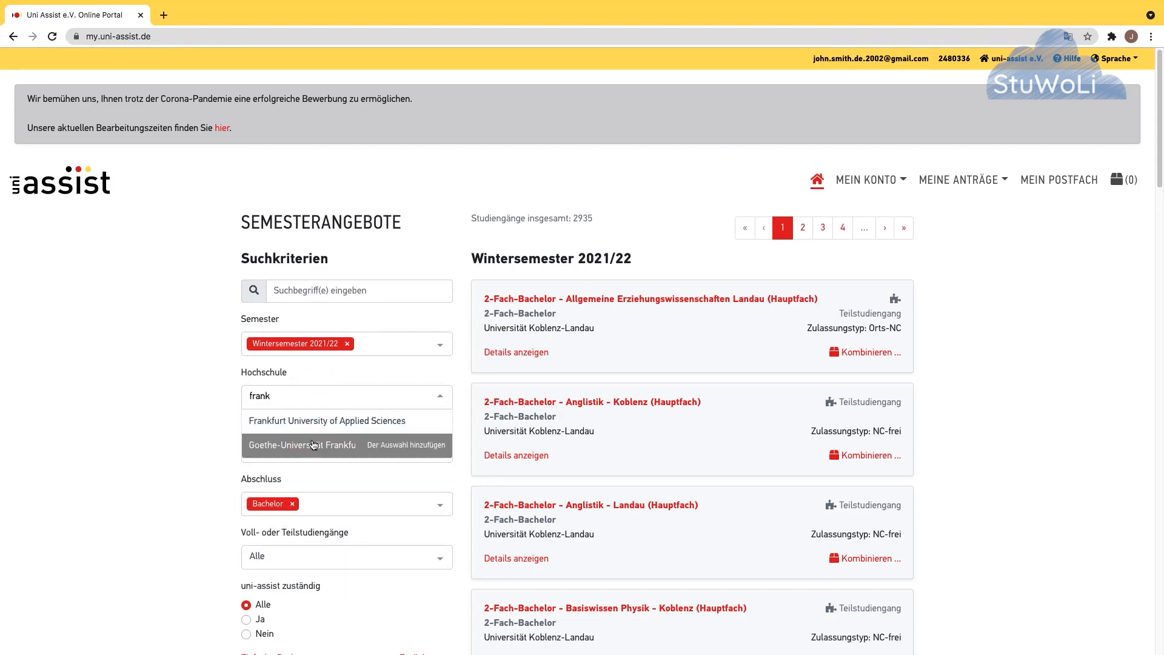
pyautogui.click(321, 426)
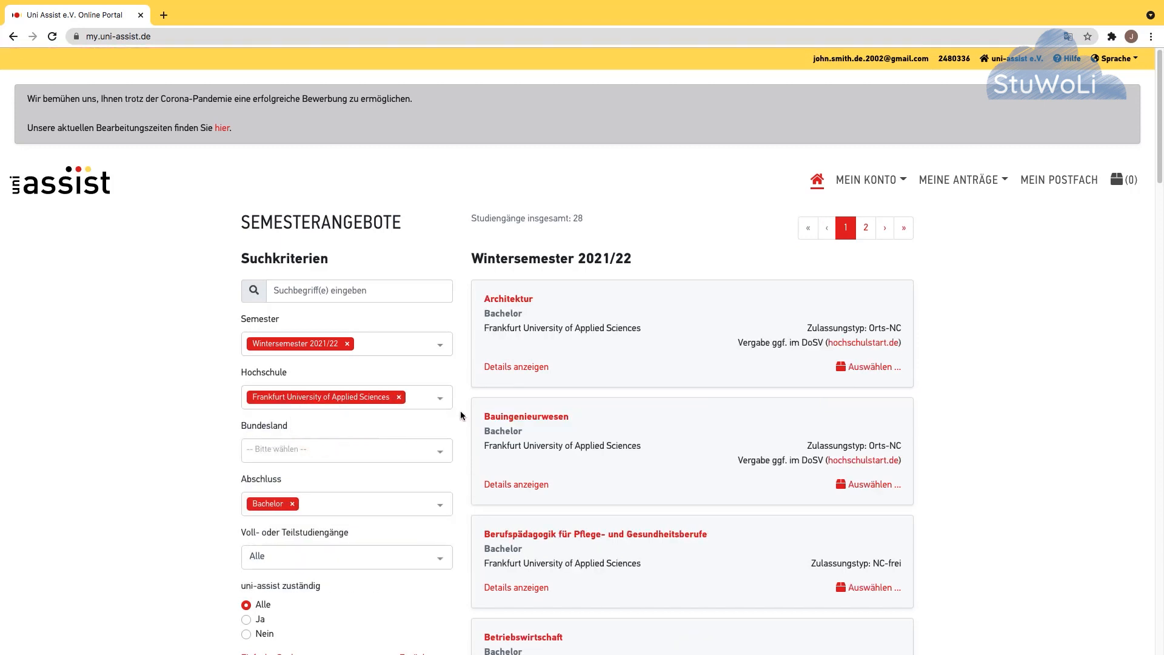
pyautogui.click(341, 288)
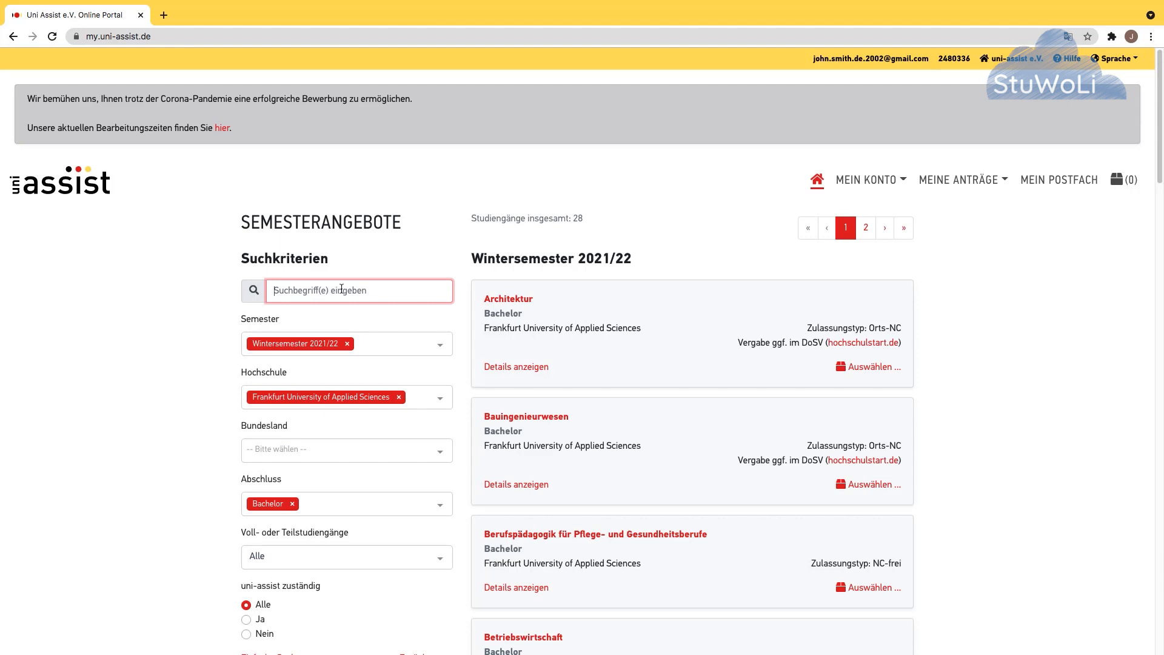
pyautogui.write('biover')
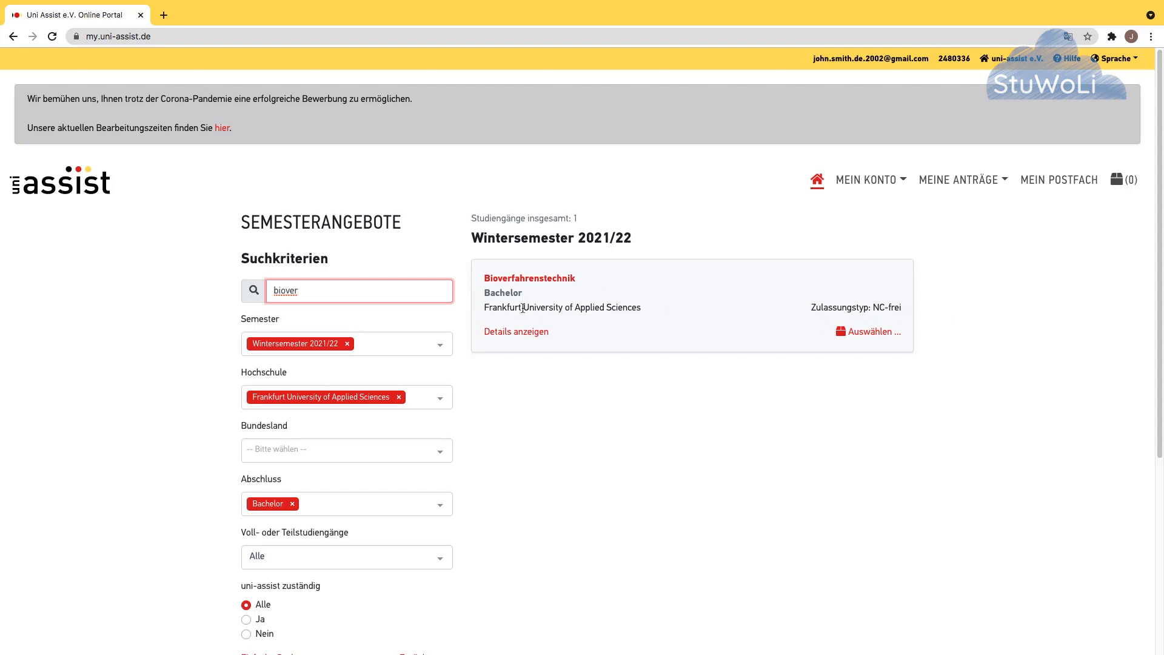
# Step: Examine the Bioverfahrenstechnik details and full university information on Studienkolleg start and course assignment, and collapse that information
pyautogui.click(519, 333)
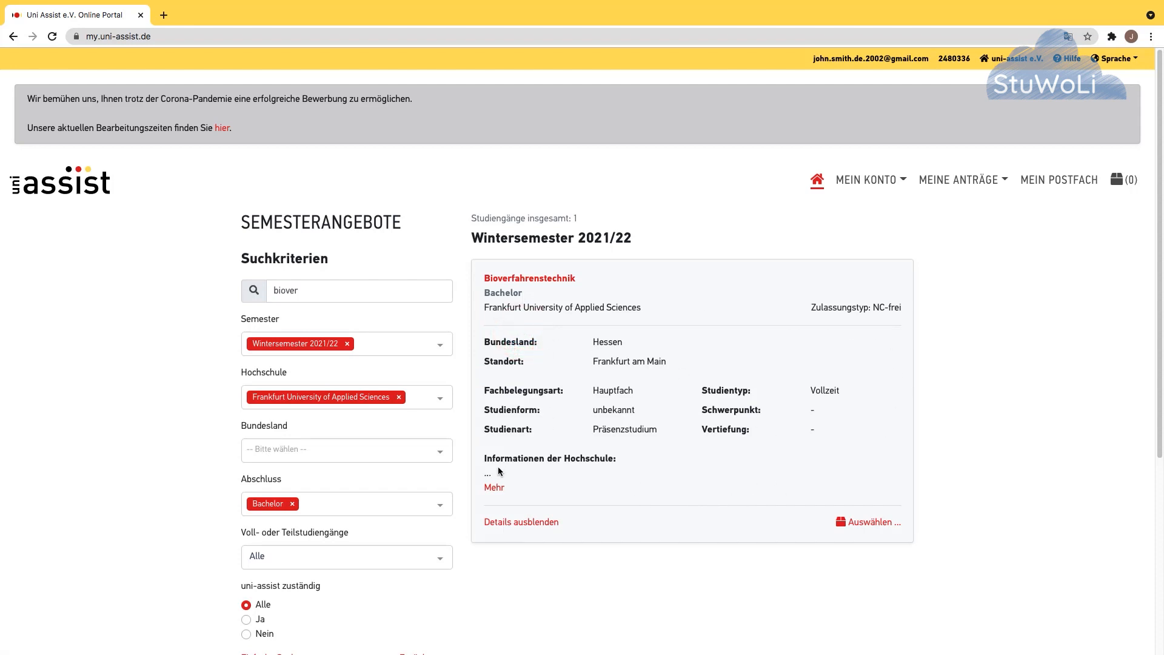
pyautogui.click(494, 488)
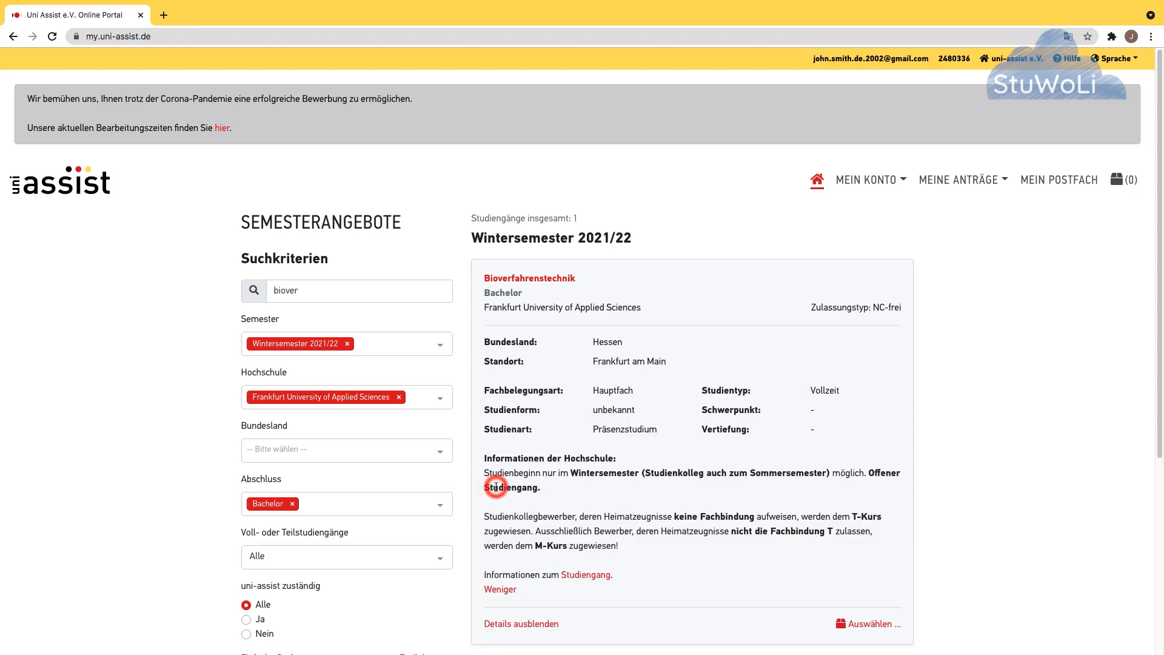
pyautogui.scroll(-3, 682, 452)
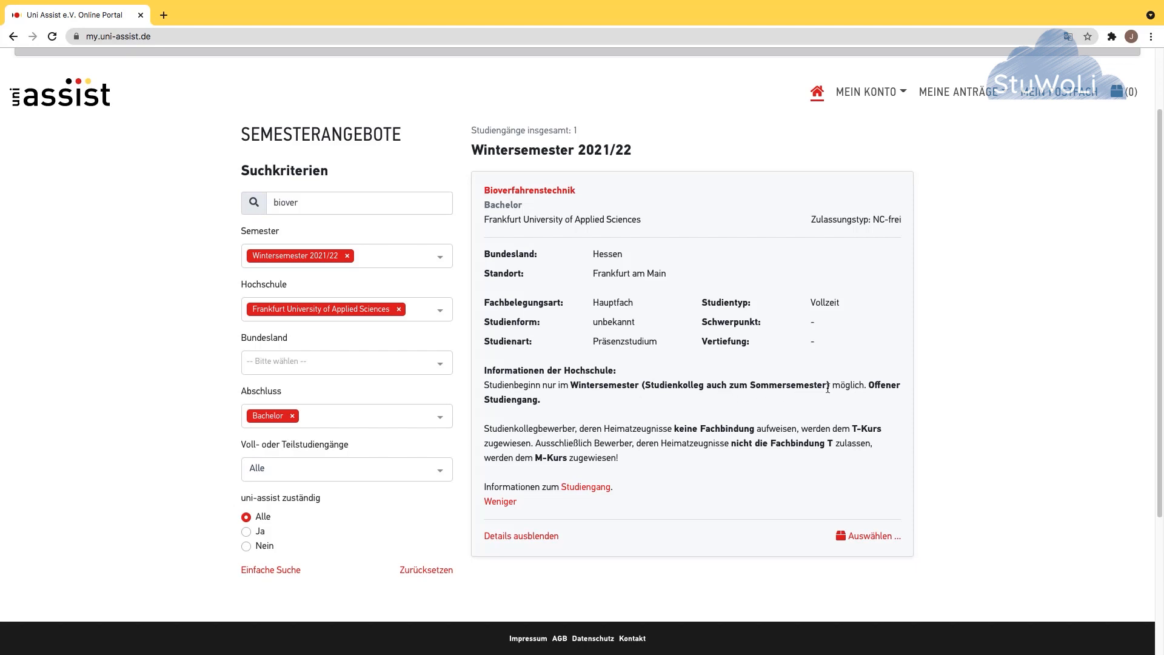
pyautogui.moveTo(827, 388); pyautogui.dragTo(645, 386)
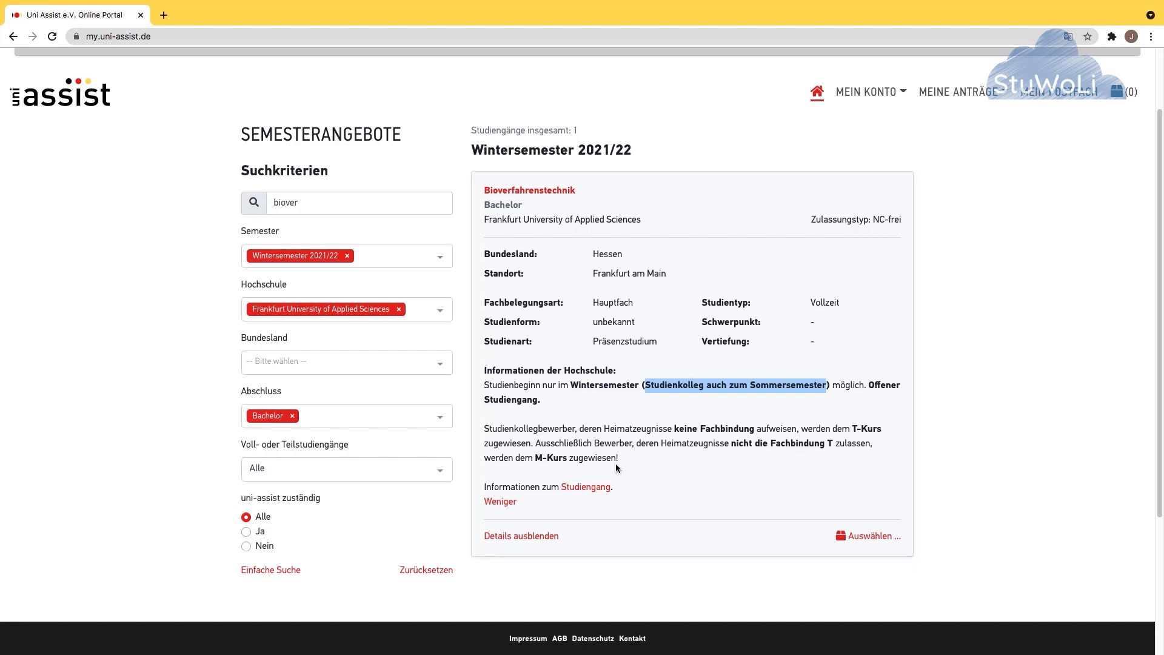
pyautogui.moveTo(621, 458); pyautogui.dragTo(483, 436)
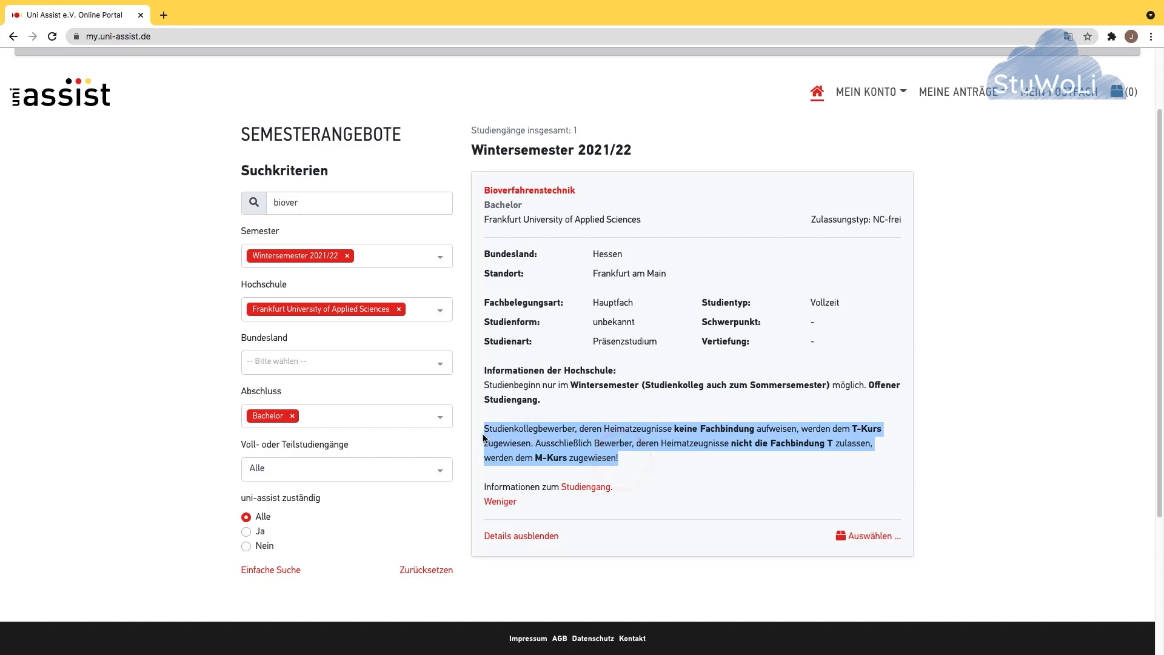
pyautogui.click(636, 462)
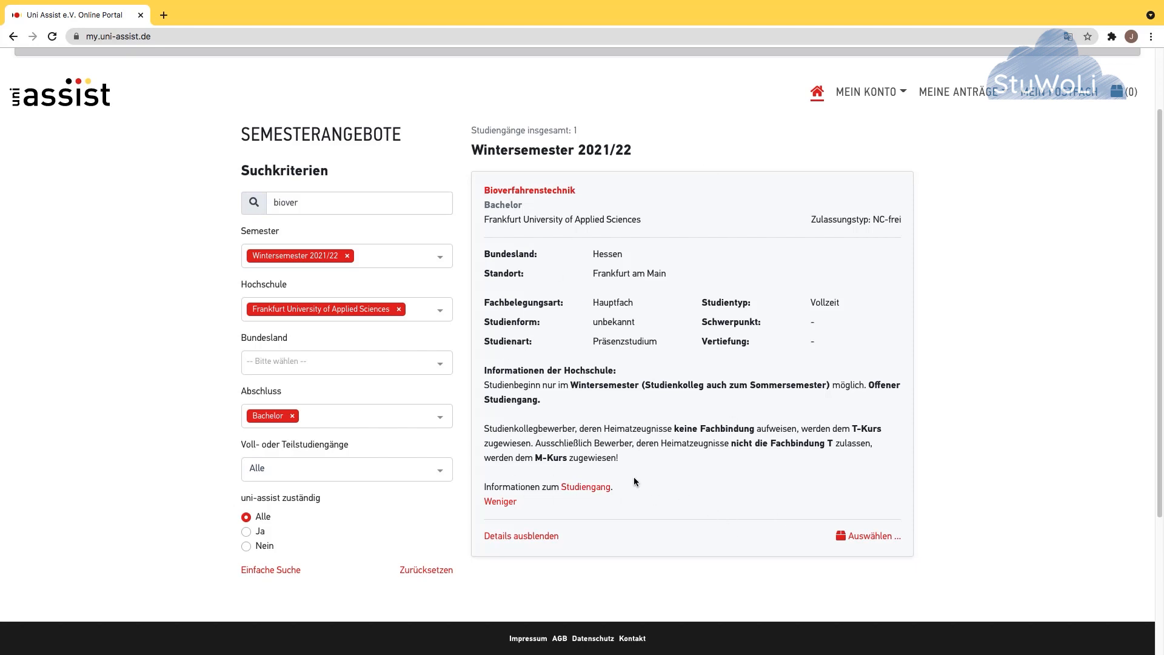
pyautogui.click(499, 502)
pyautogui.scroll(2, 587, 249)
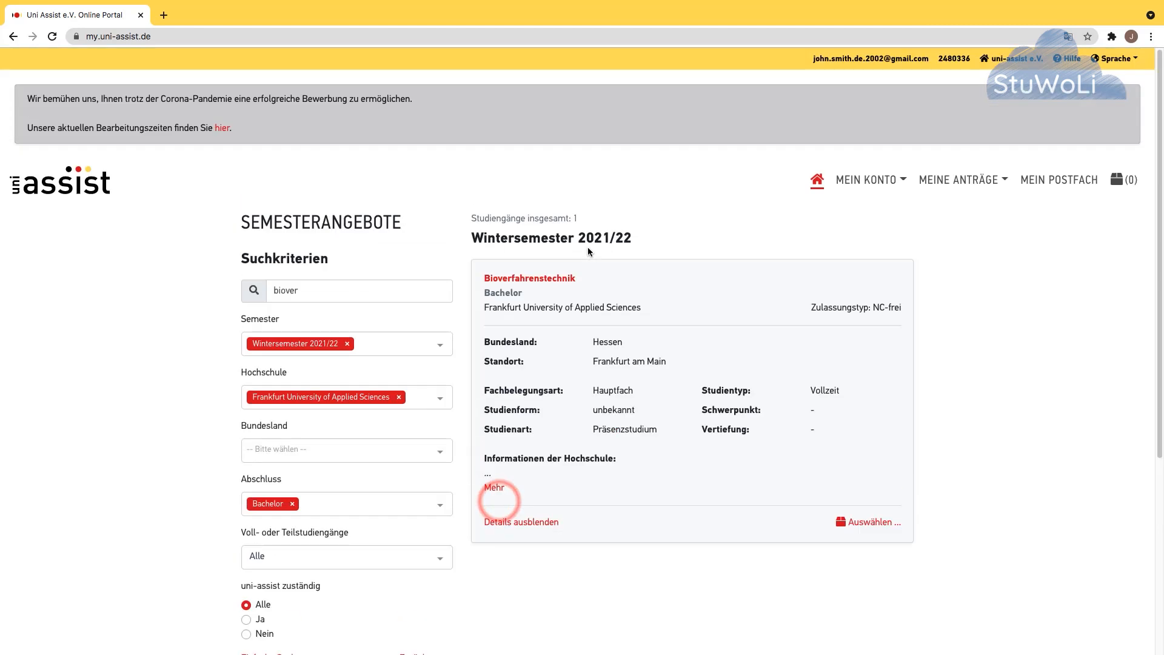
# Step: Clear the search term and replace the university filter with Goethe-Universität Frankfurt
pyautogui.doubleClick(354, 293)
pyautogui.press('BackSpace')
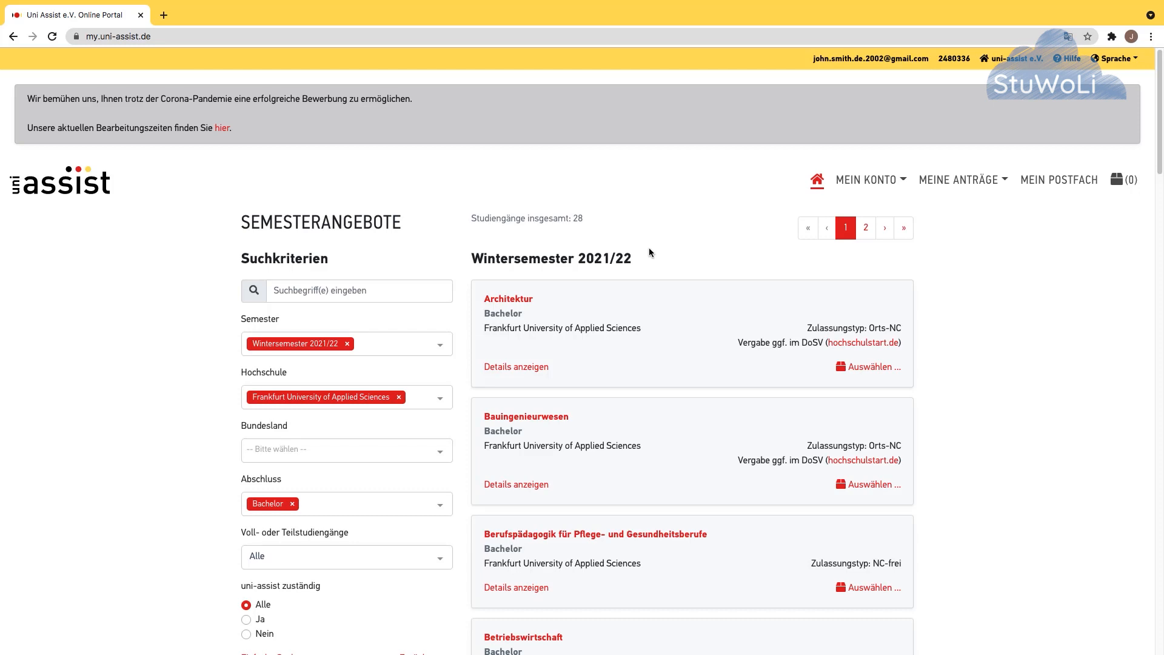
pyautogui.click(400, 398)
pyautogui.click(336, 395)
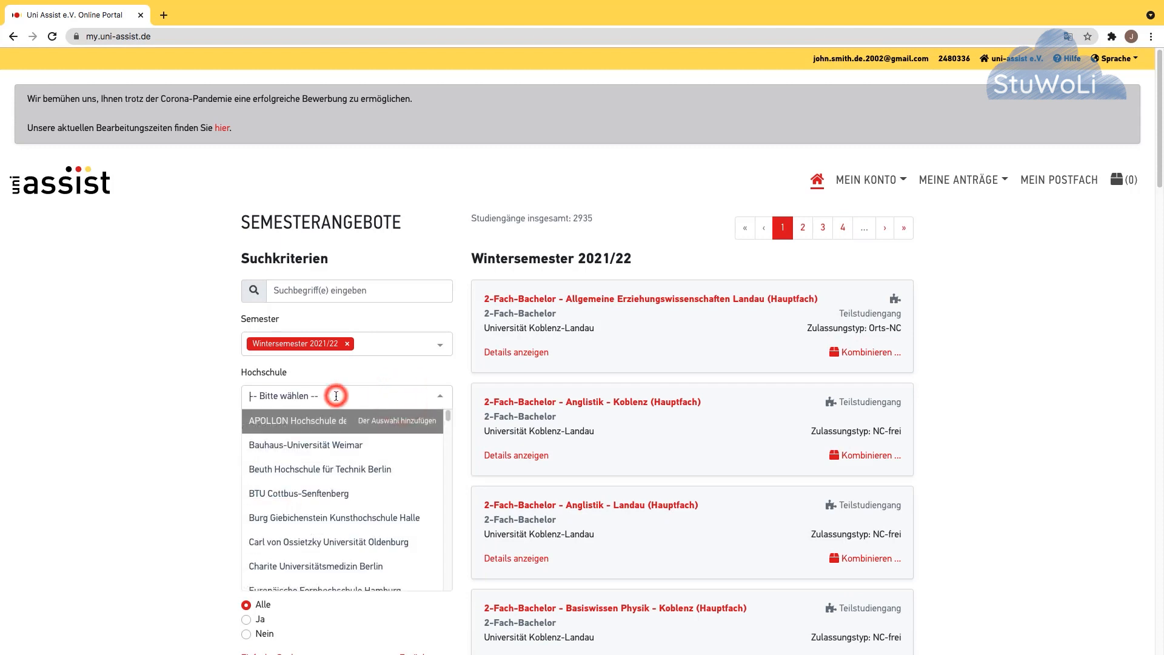
pyautogui.write('frankf')
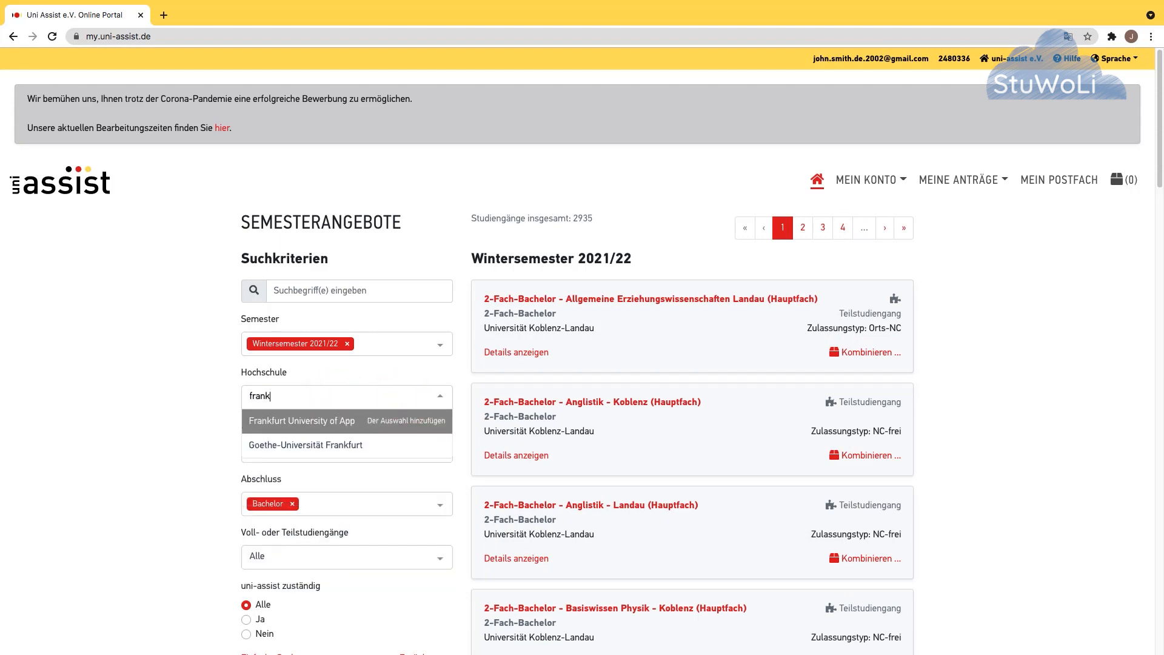
pyautogui.click(341, 445)
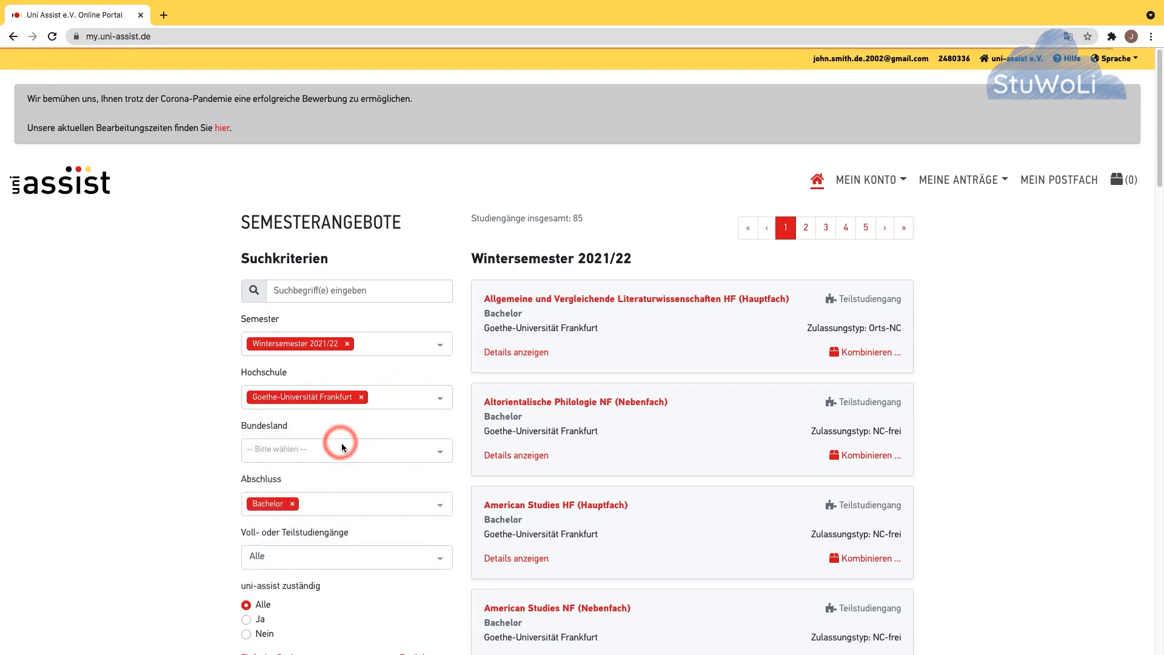
# Step: Remove the Bachelor degree filter and search the Goethe-Universität Frankfurt offers for "pharm"
pyautogui.click(292, 504)
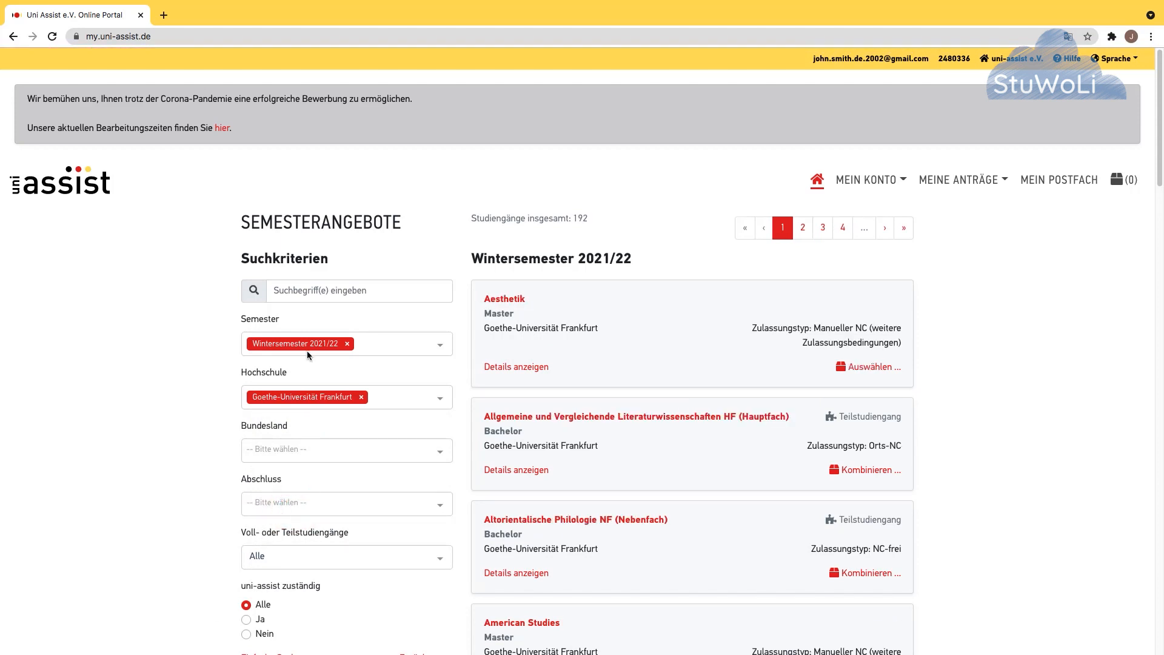
pyautogui.click(319, 512)
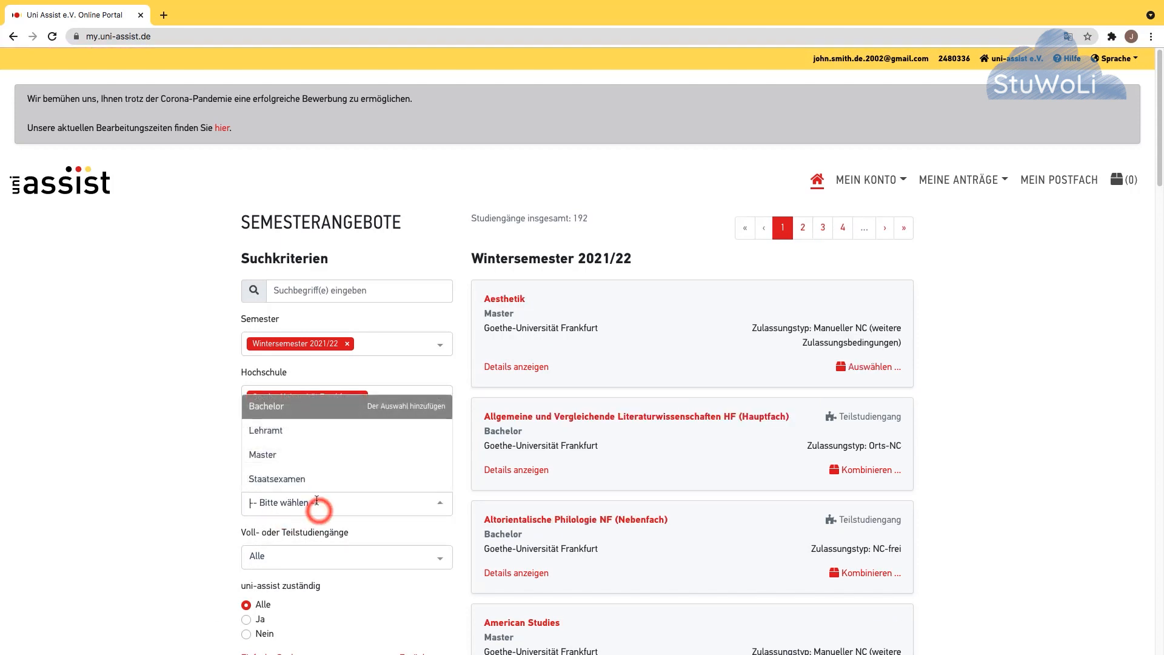
pyautogui.click(175, 471)
pyautogui.click(292, 291)
pyautogui.write('pharm')
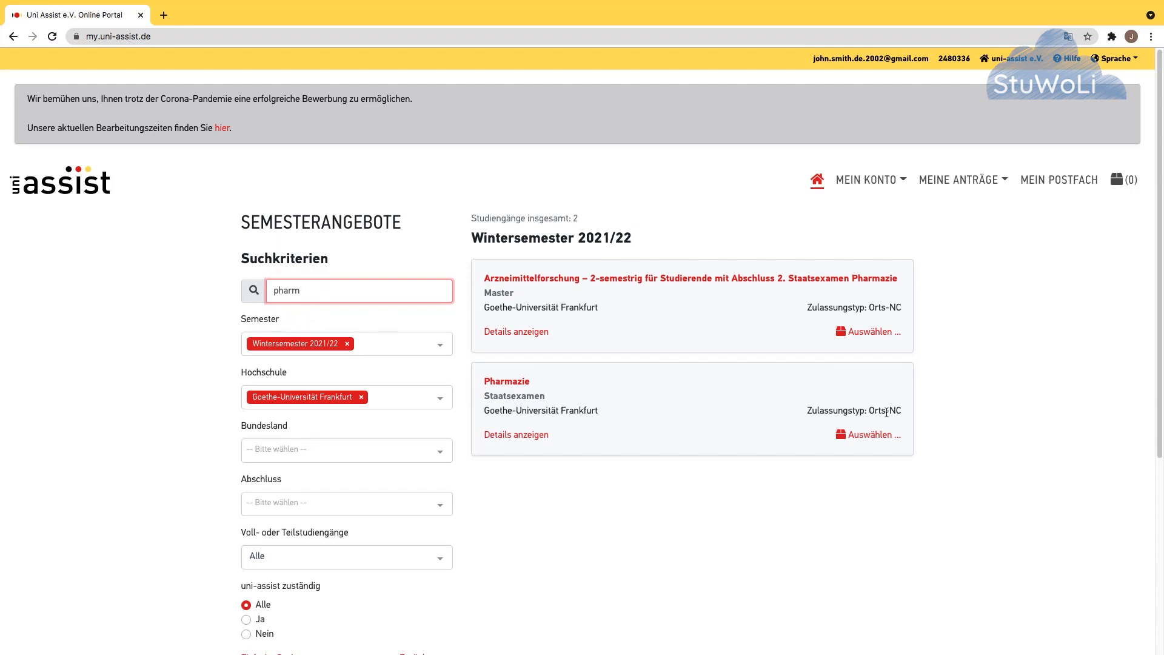
# Step: Show the details of the Pharmazie Staatsexamen programme and add it to the selection for the 1. Fachsemester
pyautogui.click(533, 435)
pyautogui.scroll(-2, 645, 387)
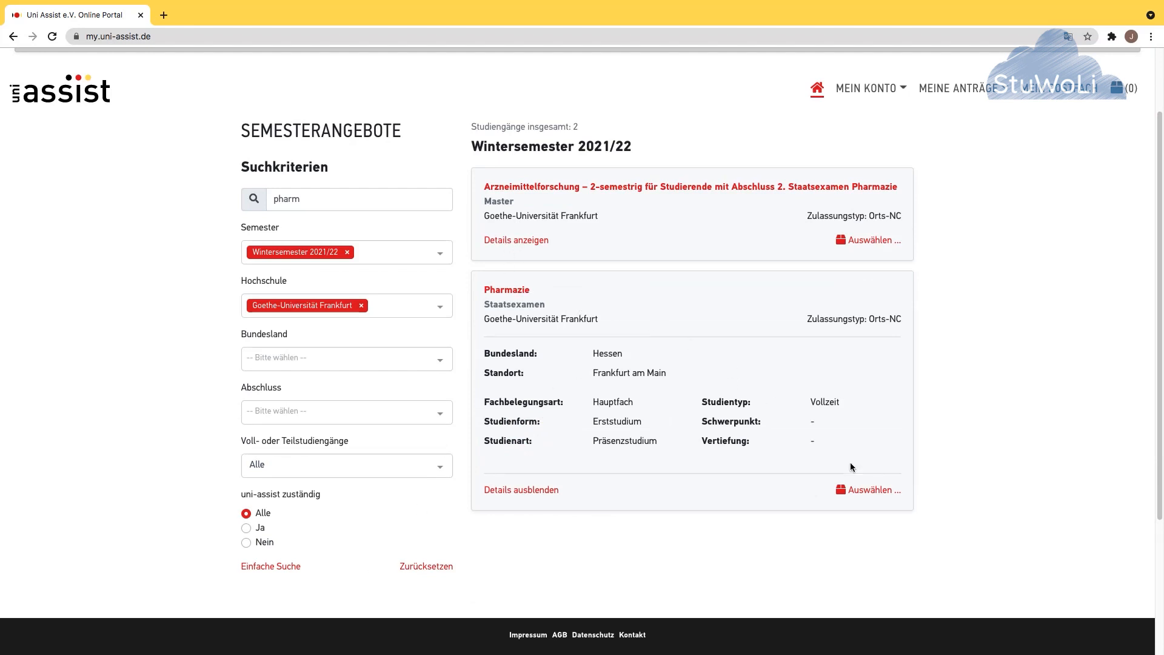
pyautogui.click(875, 495)
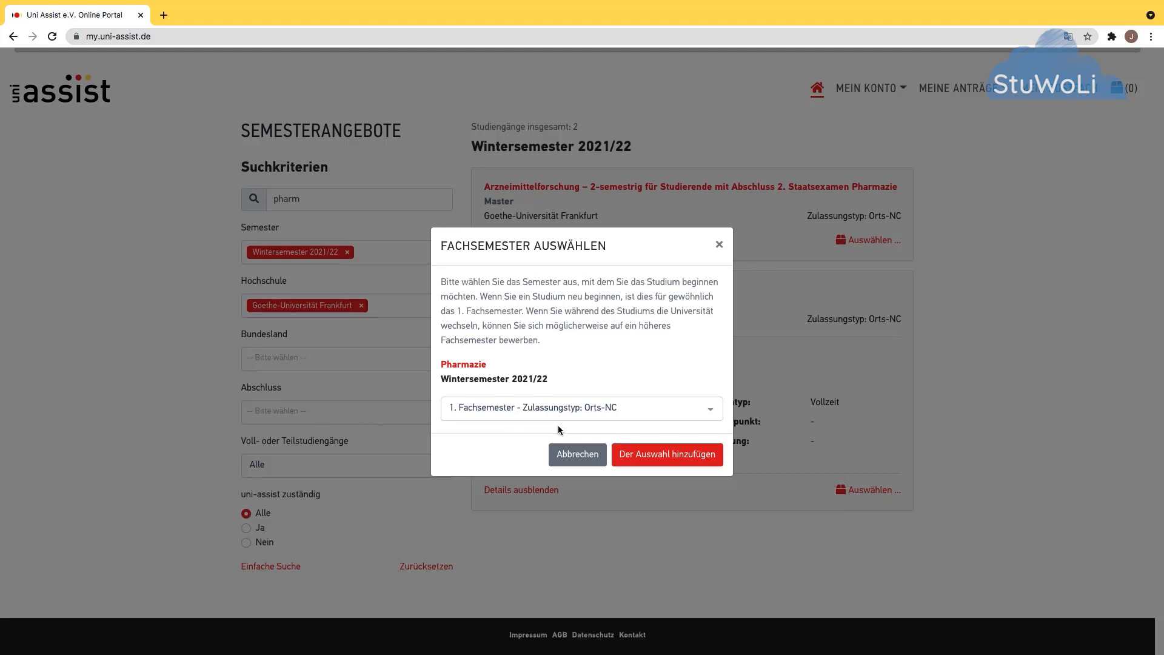
pyautogui.click(671, 459)
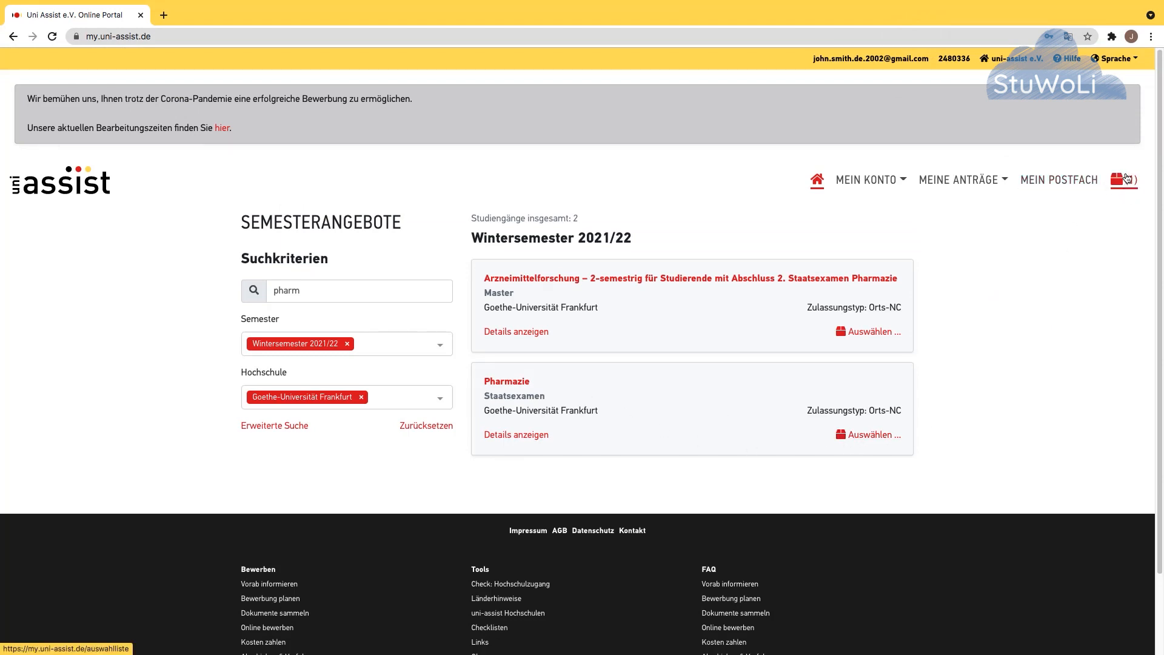
# Step: Open the selection list and check the semester given for the Pharmazie application
pyautogui.click(1128, 178)
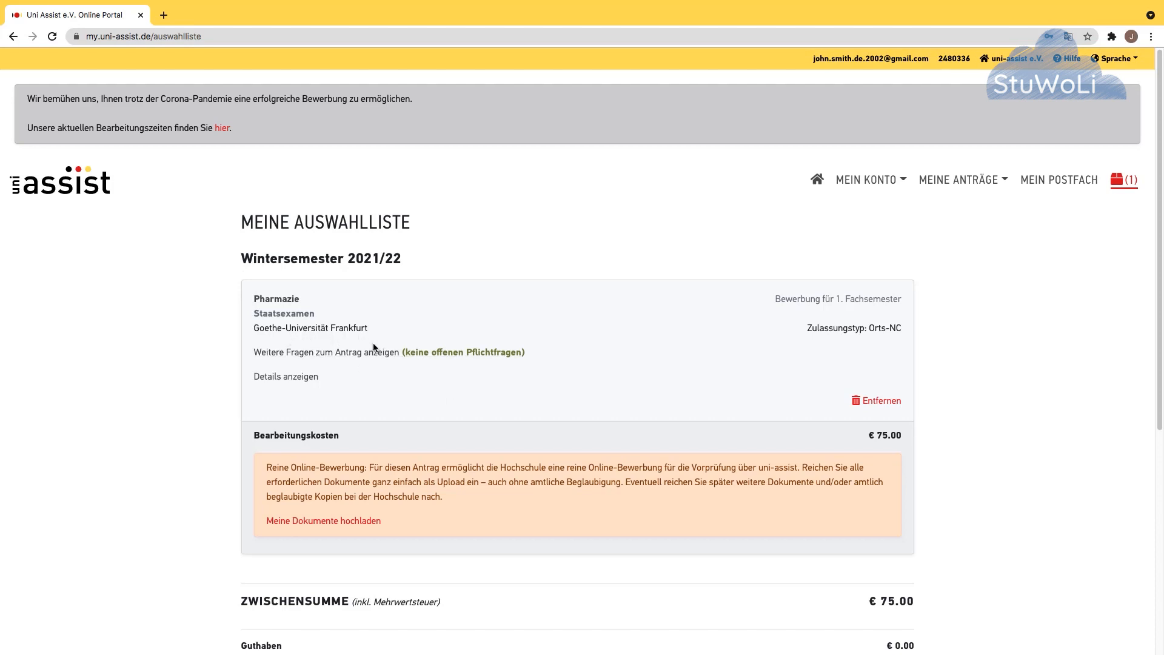
pyautogui.moveTo(351, 265); pyautogui.dragTo(403, 258)
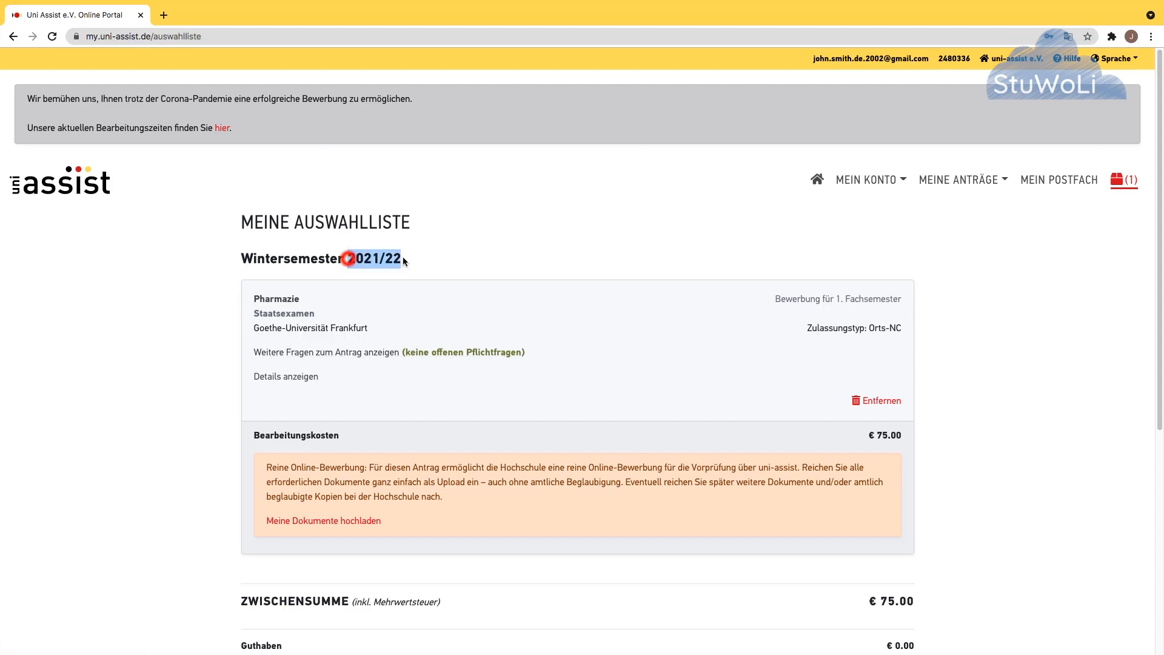
pyautogui.click(453, 258)
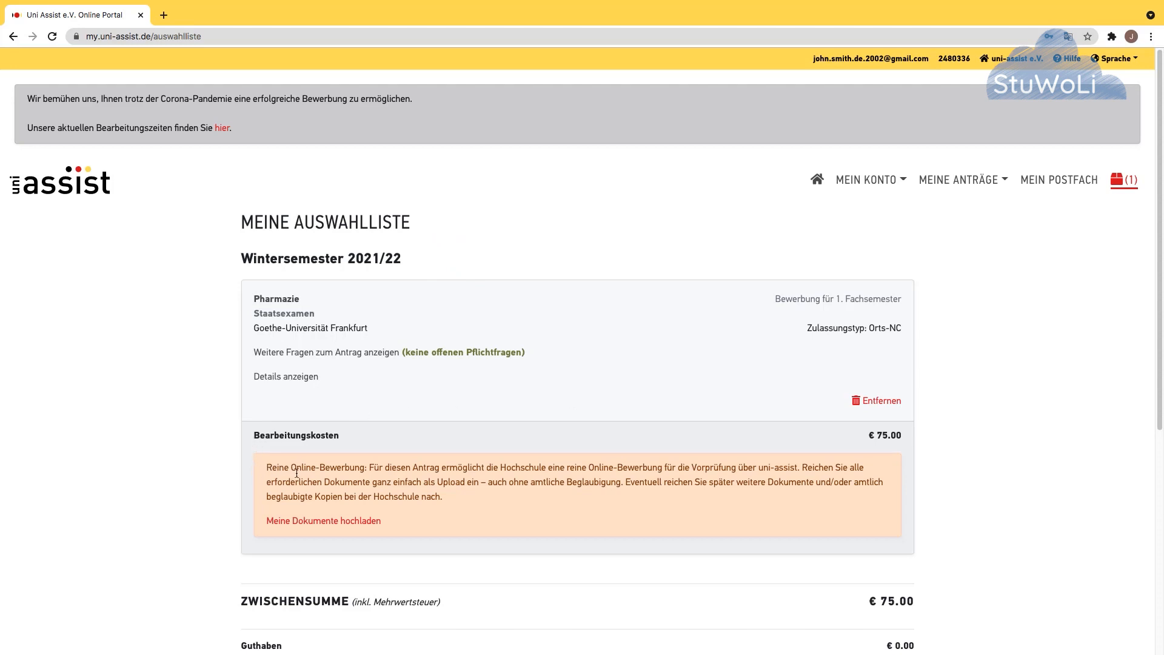
# Step: Check the pure online application note, then open the Pharmazie application's additional questions and review the general section on school education
pyautogui.moveTo(364, 468); pyautogui.dragTo(242, 470)
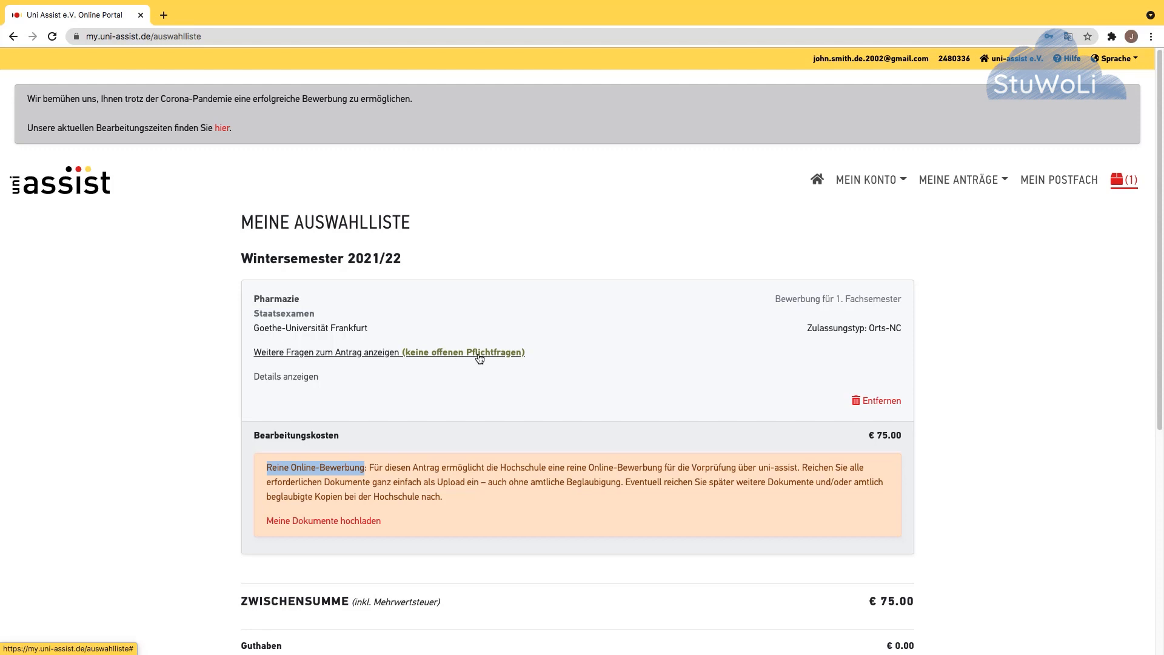
pyautogui.click(479, 357)
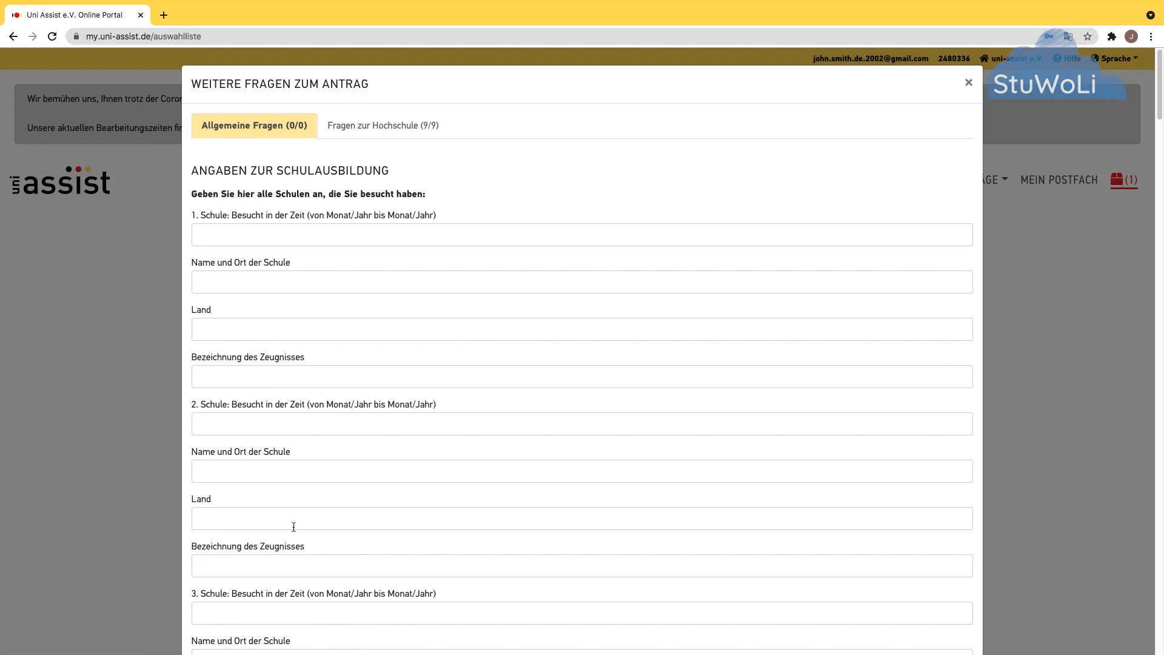
pyautogui.scroll(-6, 299, 403)
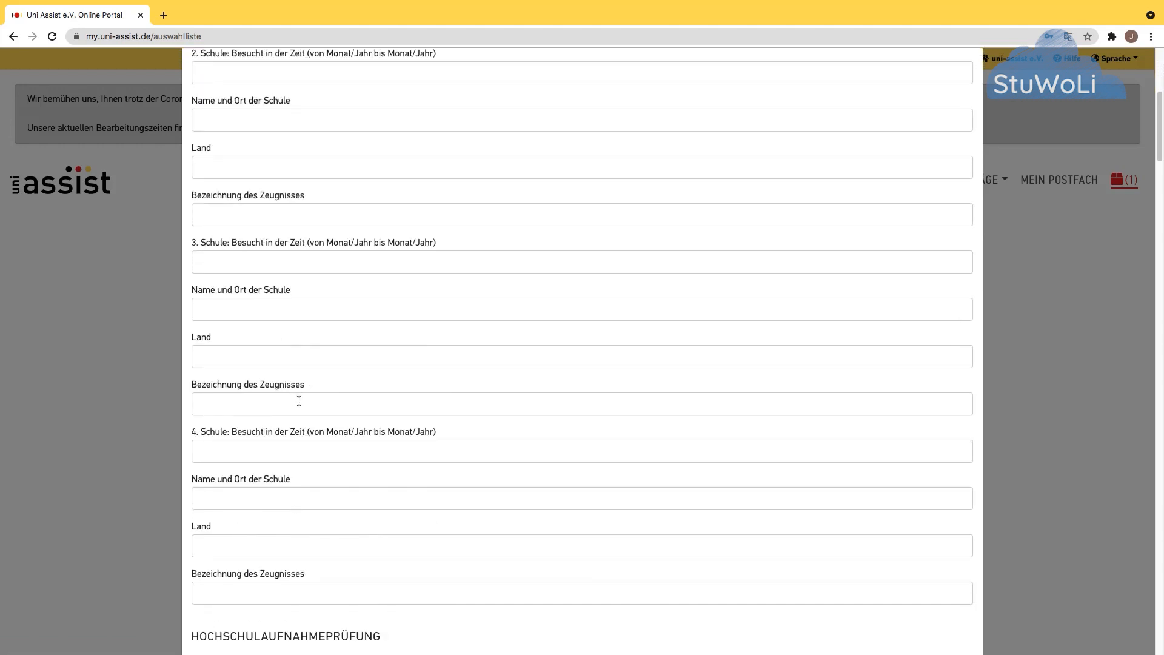
pyautogui.scroll(6, 299, 403)
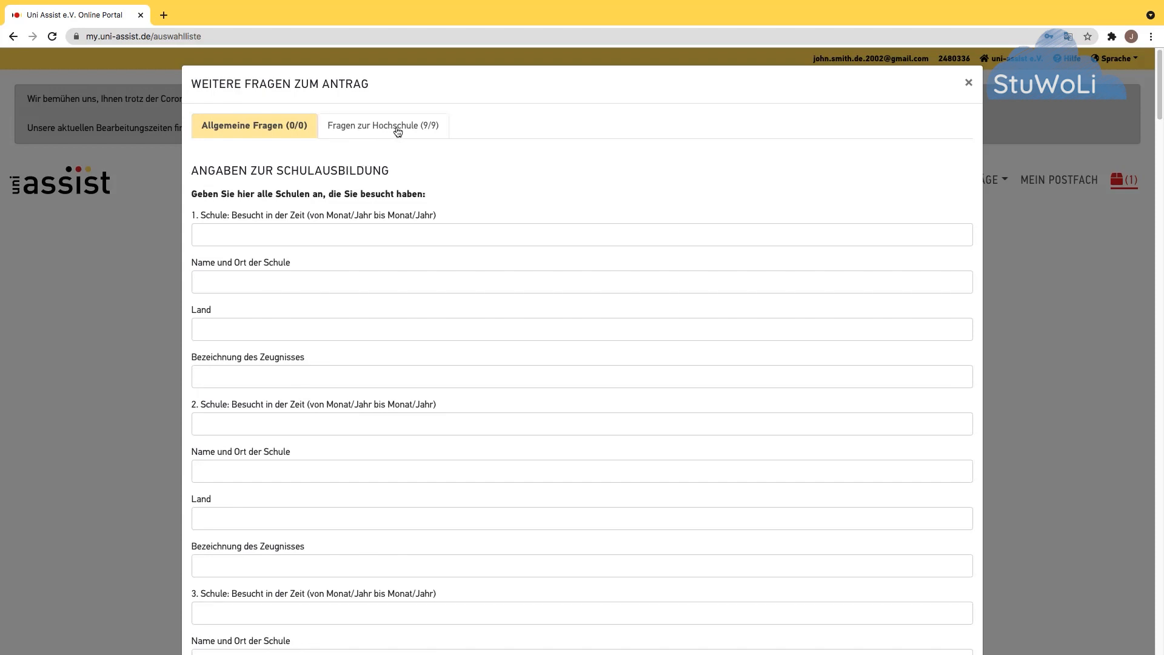
# Step: Examine the university-specific questions on German and English language skills
pyautogui.click(427, 130)
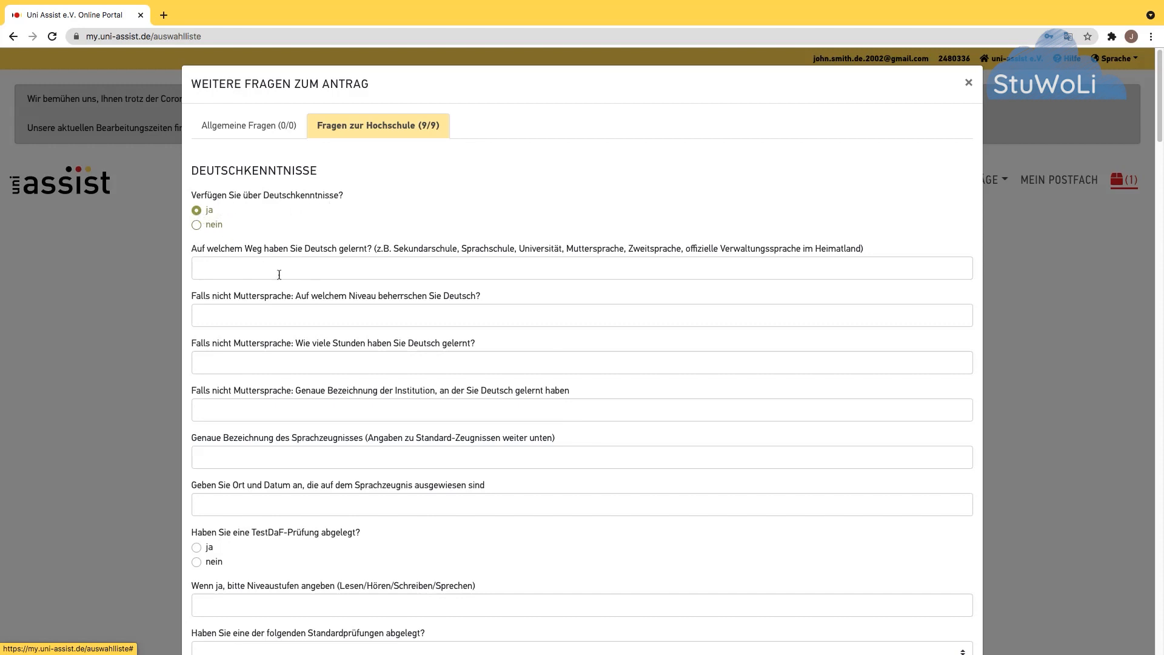
pyautogui.scroll(-3, 331, 341)
pyautogui.scroll(3, 330, 340)
pyautogui.scroll(-9, 386, 362)
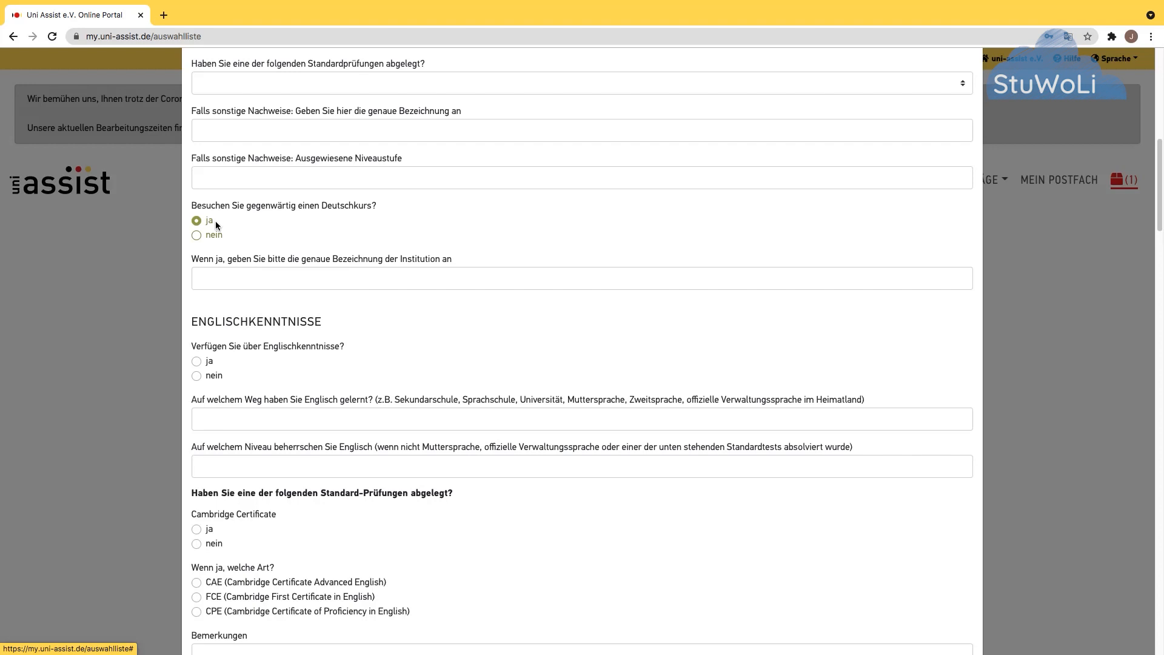
pyautogui.scroll(-9, 216, 221)
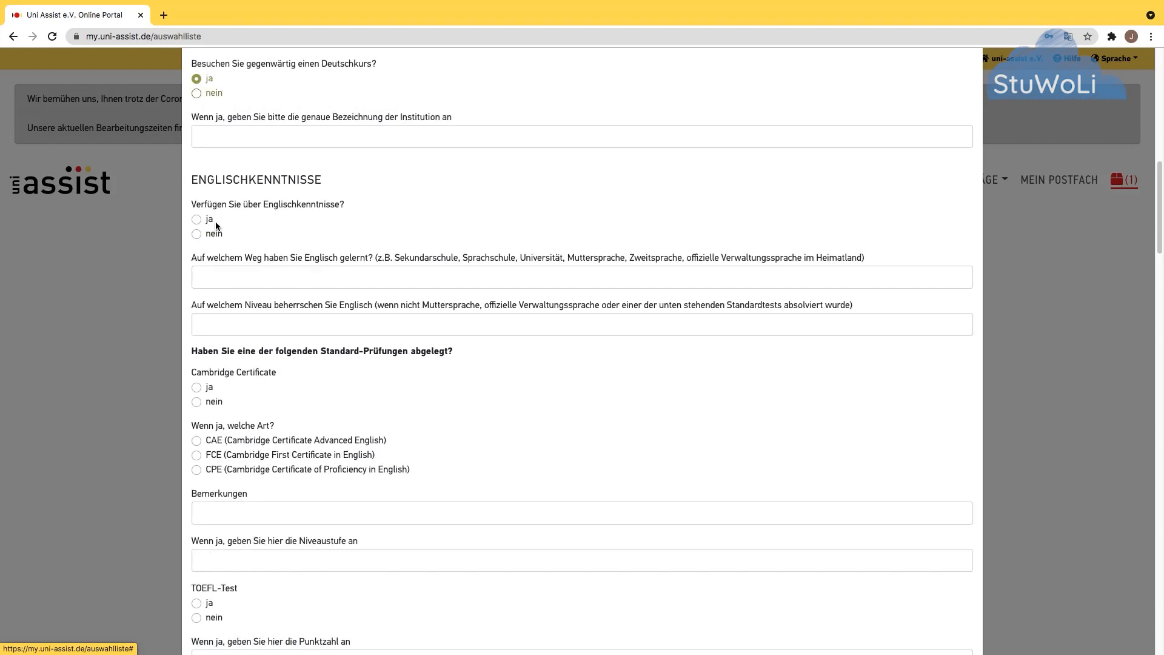
# Step: Answer "nein" to the questions on granted asylum in Germany and participation in an exchange programme with the university
pyautogui.scroll(-15, 215, 223)
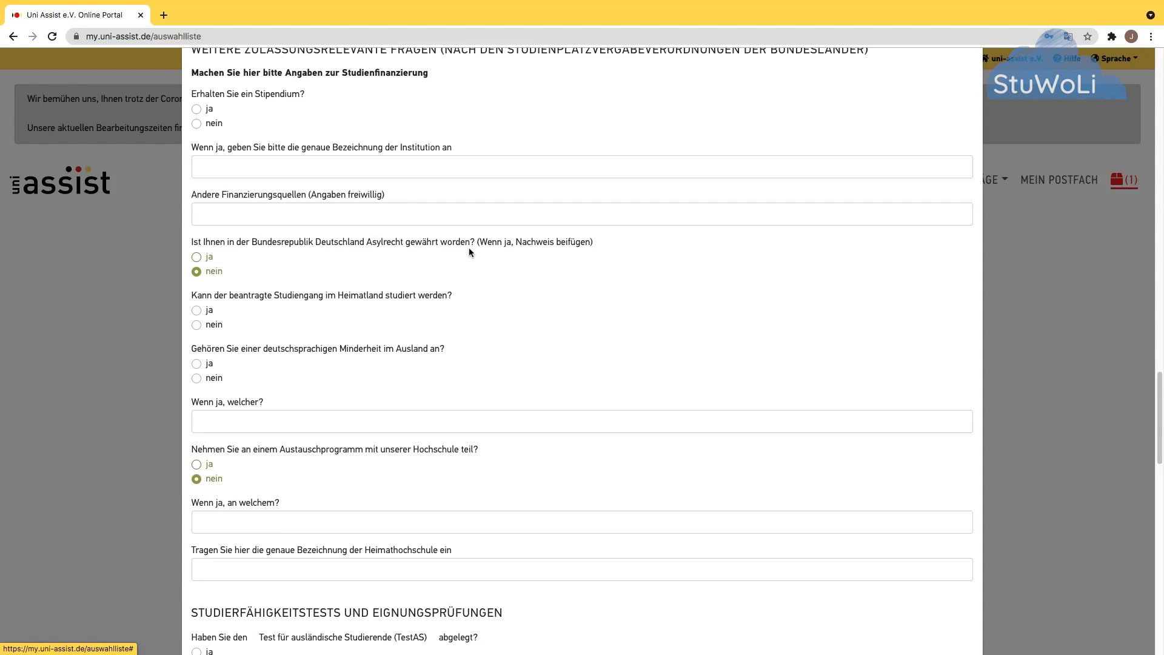
pyautogui.click(212, 273)
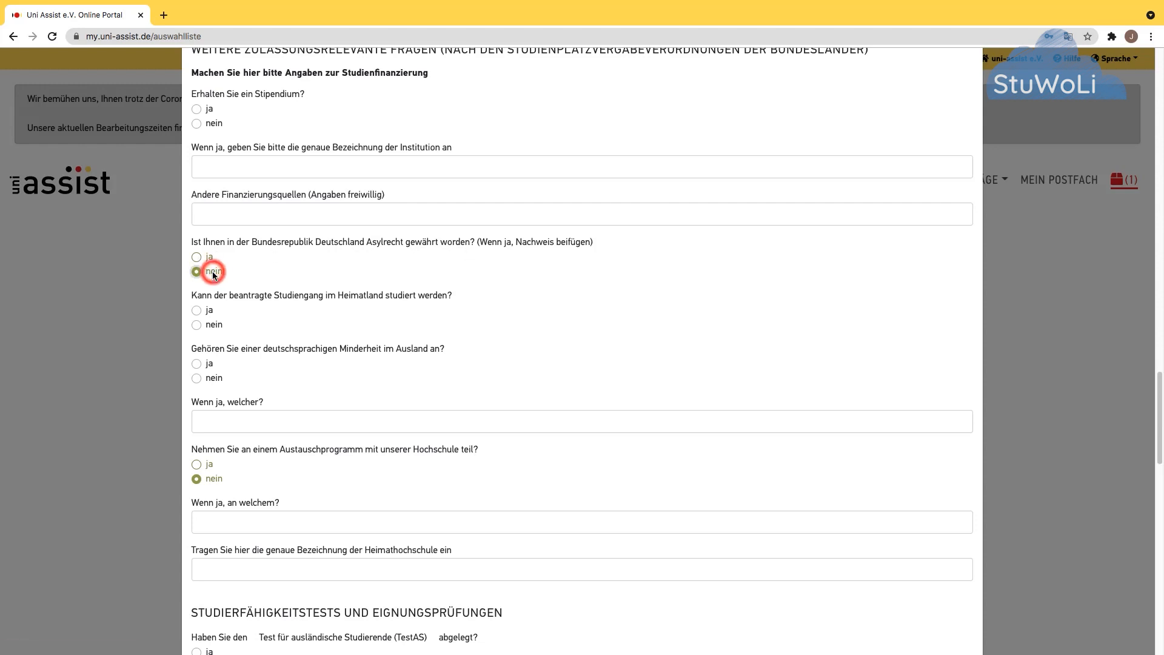
pyautogui.scroll(-2, 246, 343)
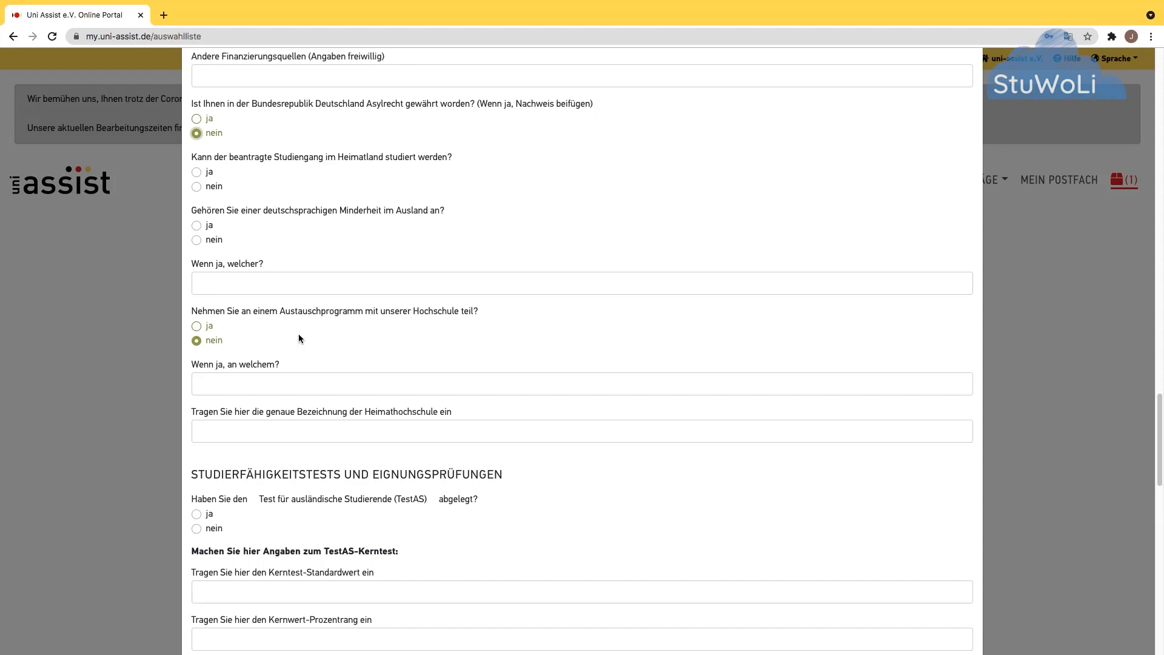
pyautogui.click(199, 338)
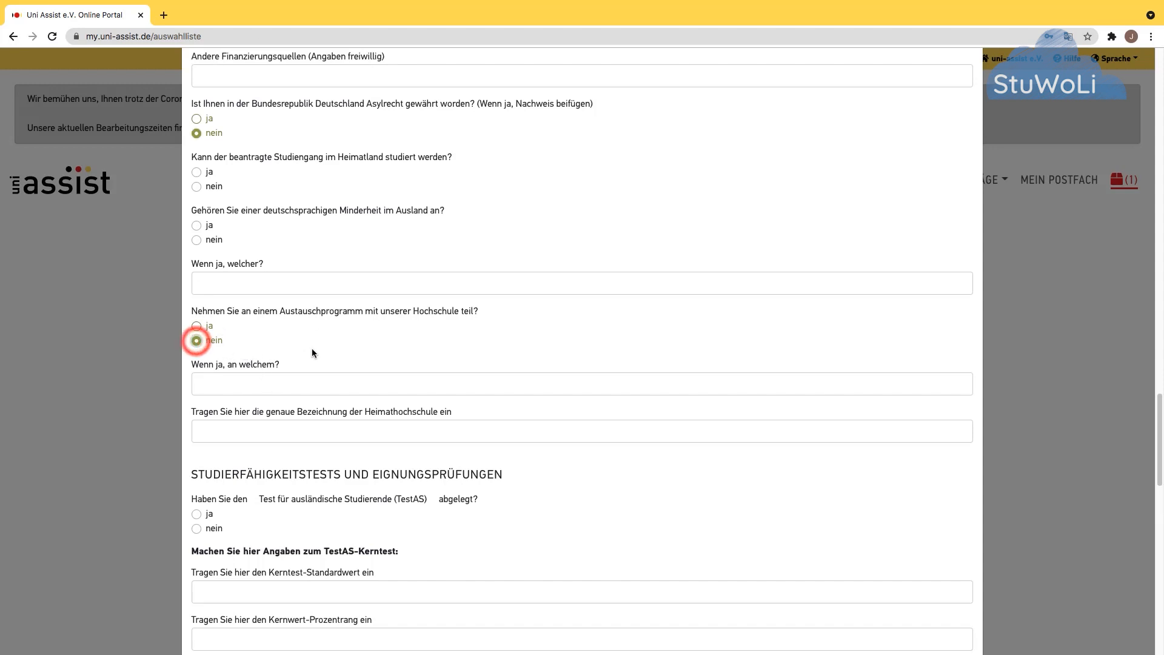
# Step: Go to the Studienkolleg und Feststellungsprüfung section and answer "ja" to applying for Studienkolleg admission at the next possible date
pyautogui.scroll(-10, 311, 350)
pyautogui.scroll(-5, 313, 352)
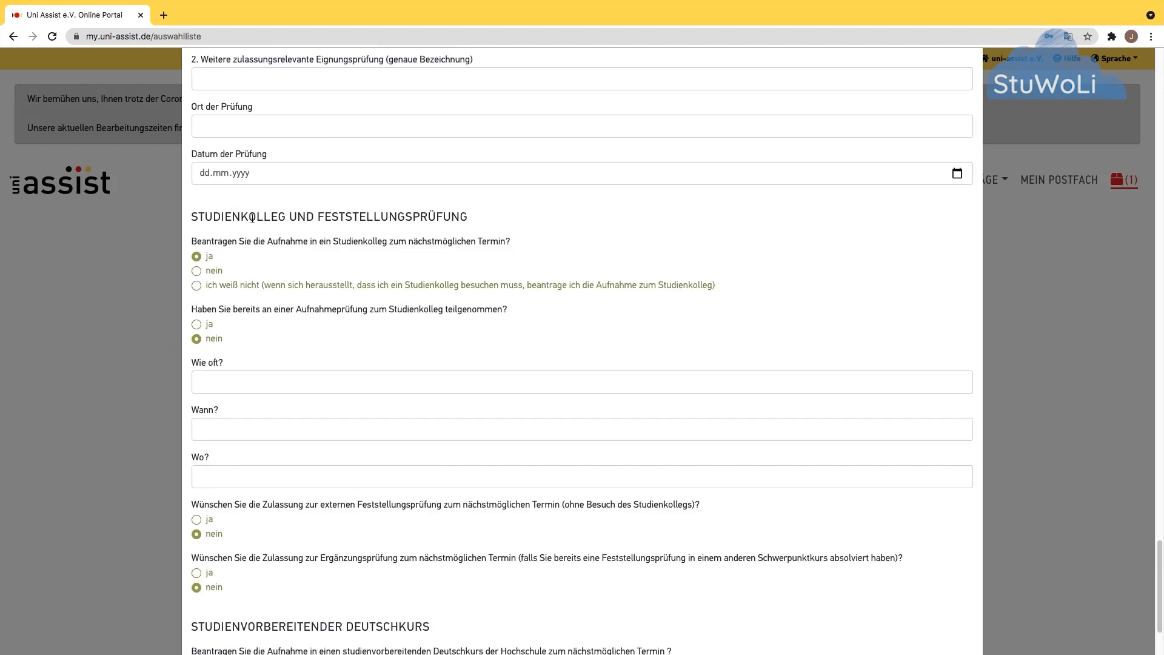
pyautogui.moveTo(255, 218); pyautogui.dragTo(192, 218)
pyautogui.click(484, 216)
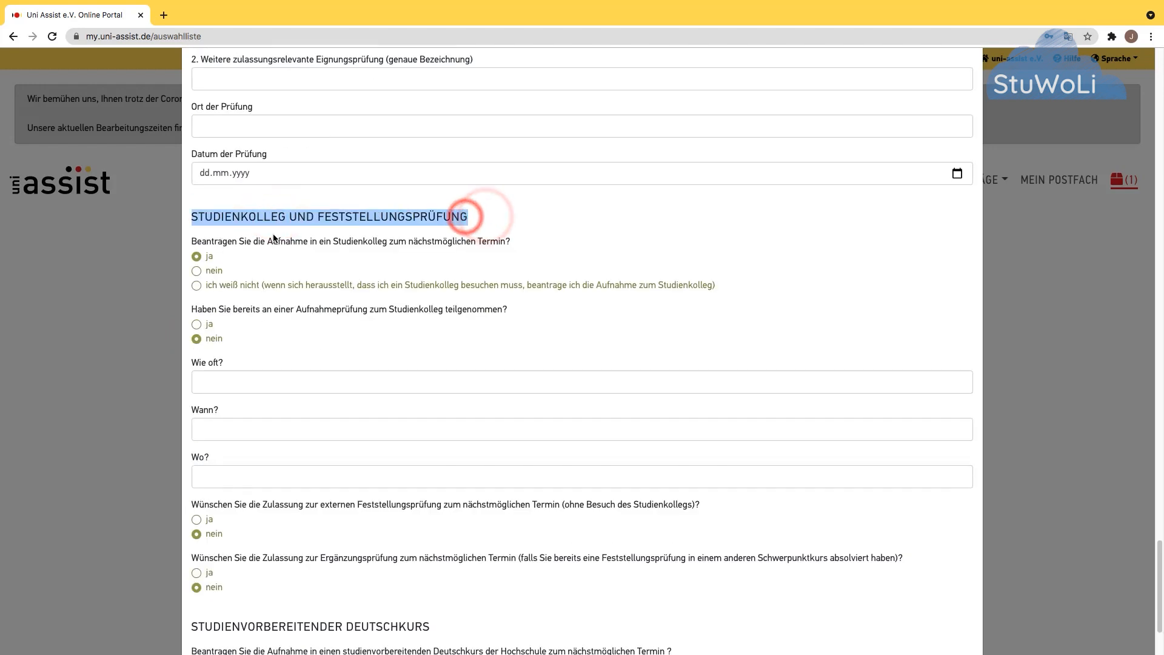
pyautogui.click(274, 238)
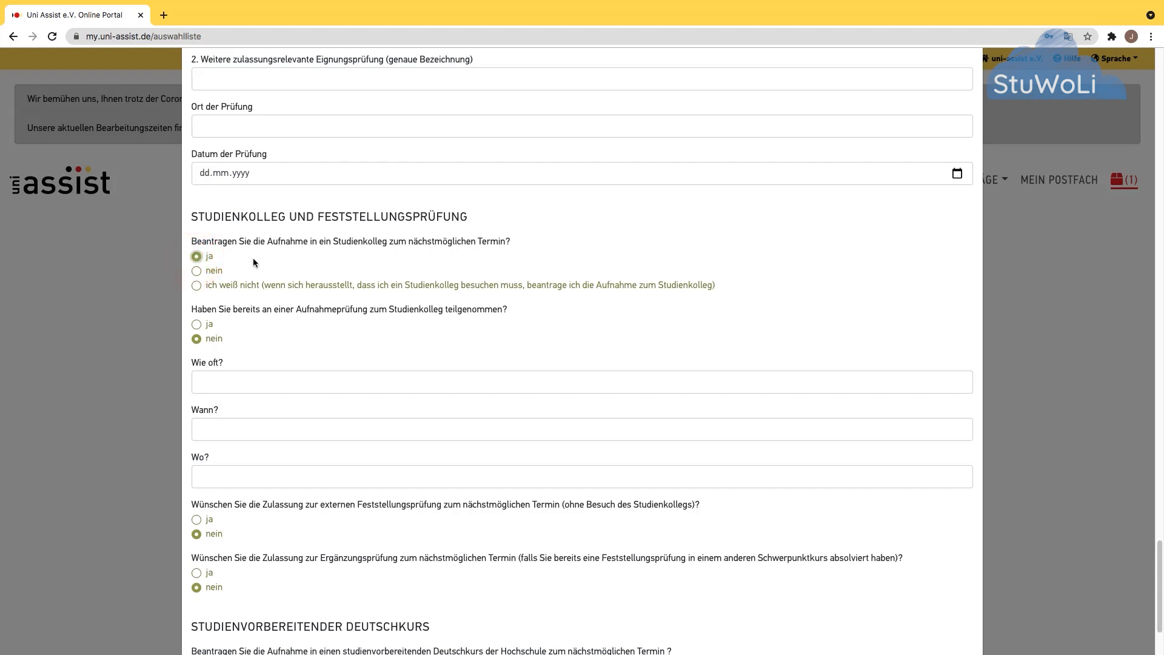
pyautogui.click(198, 285)
pyautogui.moveTo(194, 260); pyautogui.dragTo(185, 253)
pyautogui.click(197, 257)
# Step: Answer "nein" to having already taken an entrance exam for the Studienkolleg
pyautogui.scroll(-2, 270, 267)
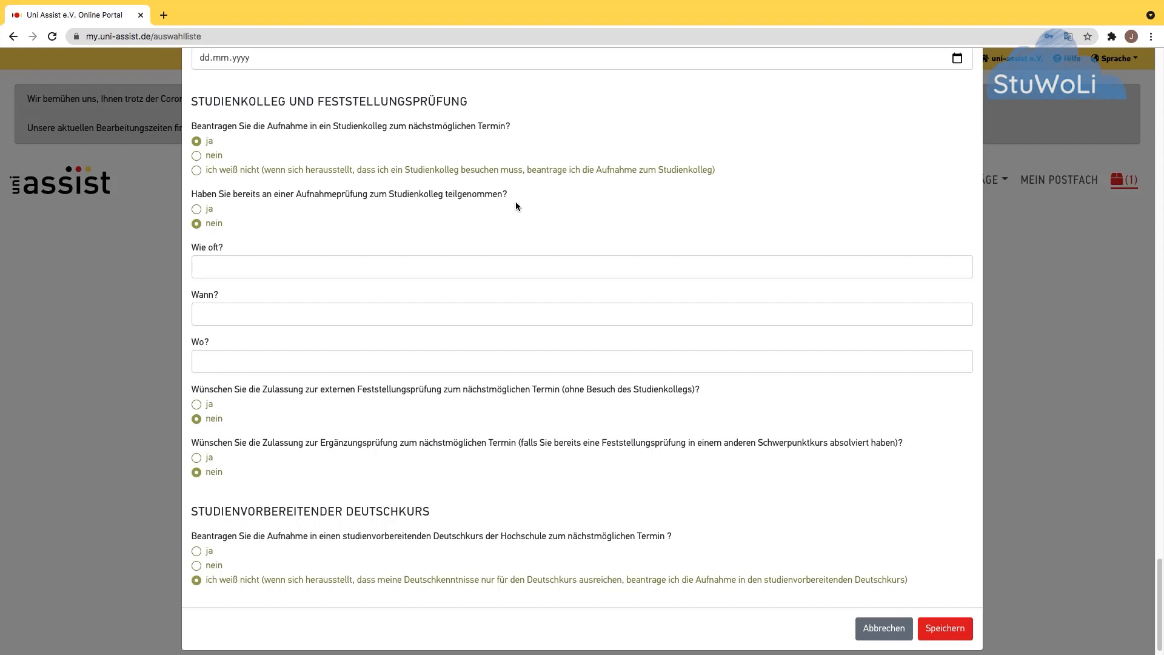
pyautogui.click(199, 210)
pyautogui.click(196, 224)
# Step: Read the question on admission to the Ergänzungsprüfung and answer it with "nein"
pyautogui.scroll(-1, 278, 243)
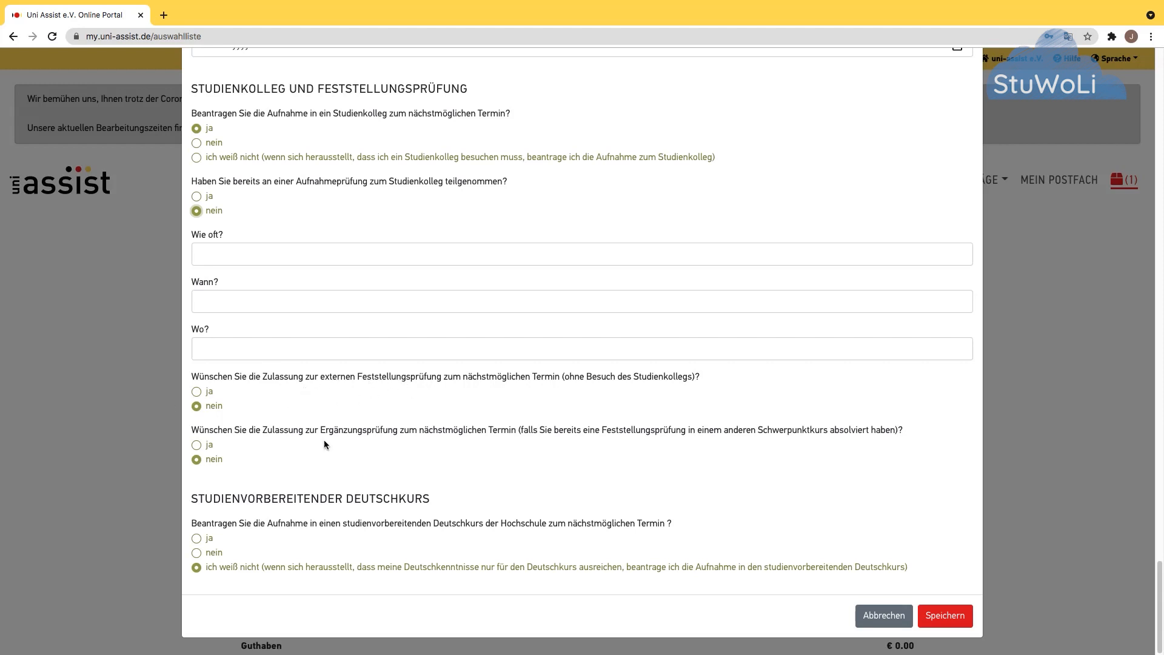
pyautogui.moveTo(319, 432); pyautogui.dragTo(397, 431)
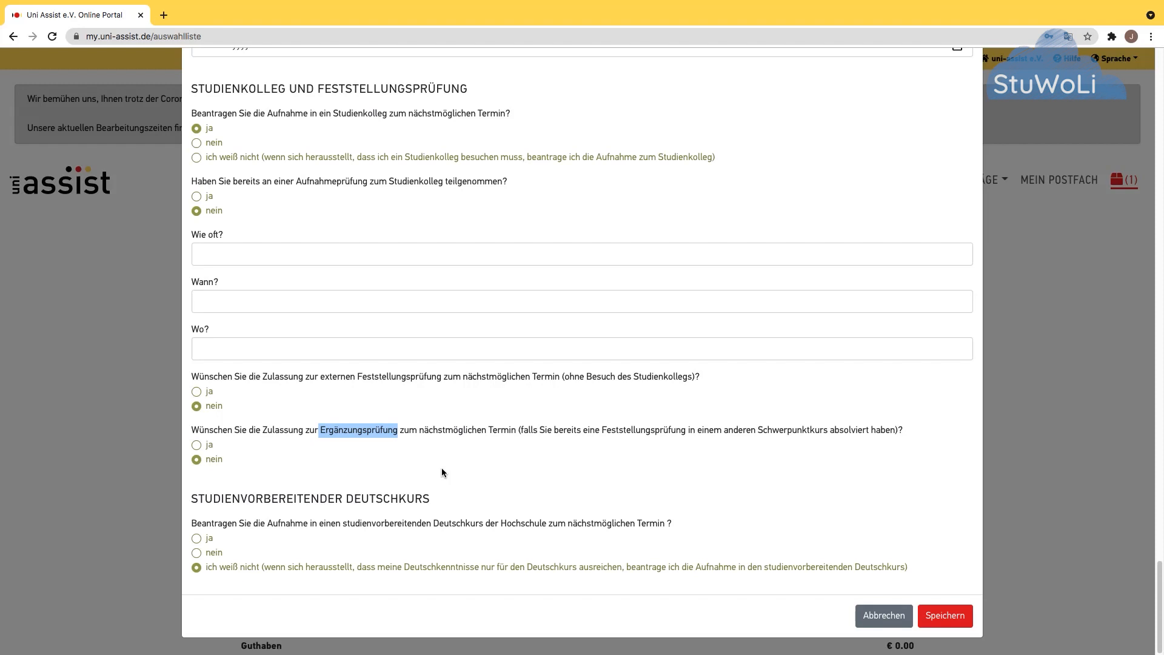
pyautogui.click(441, 468)
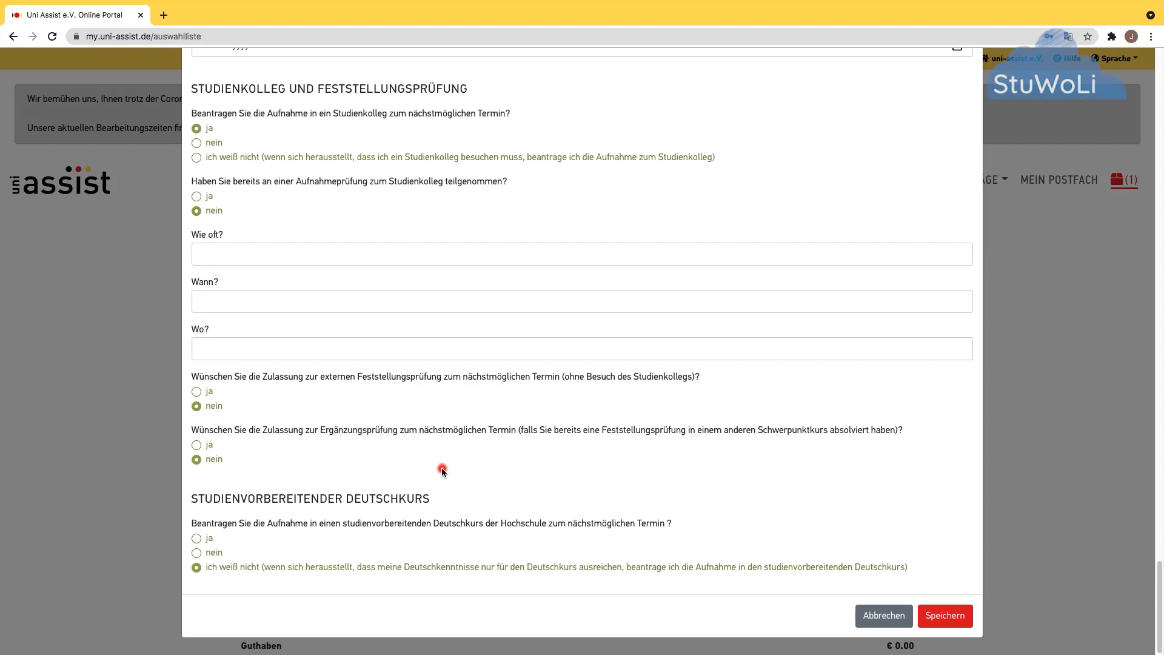
pyautogui.moveTo(321, 429); pyautogui.dragTo(398, 430)
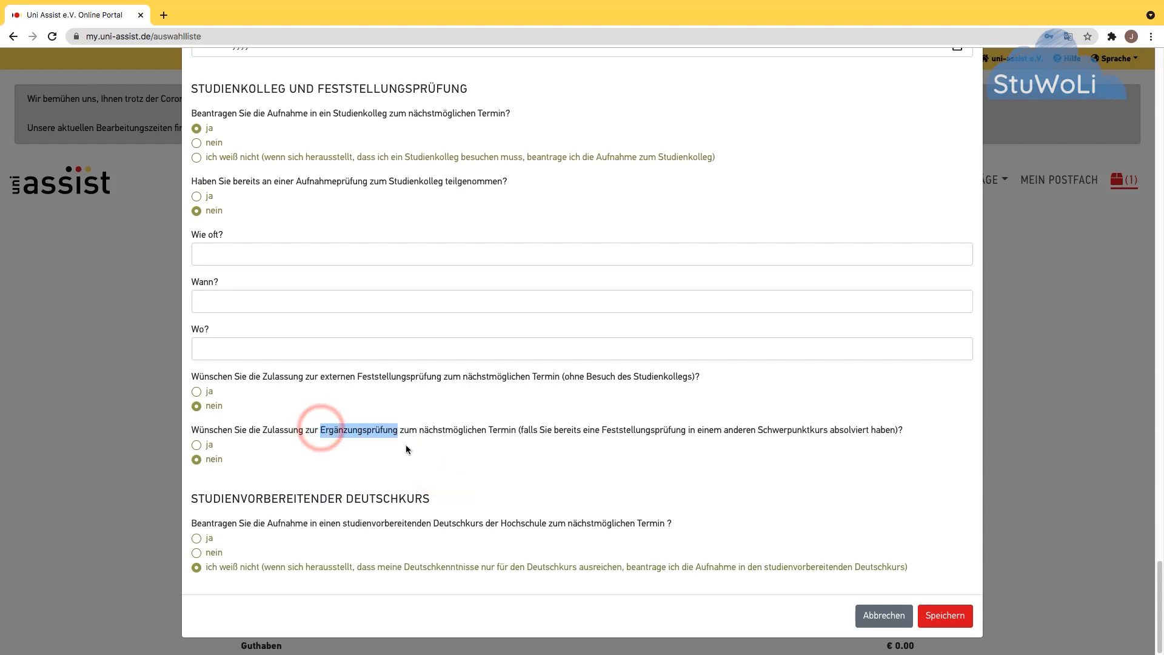
pyautogui.click(427, 468)
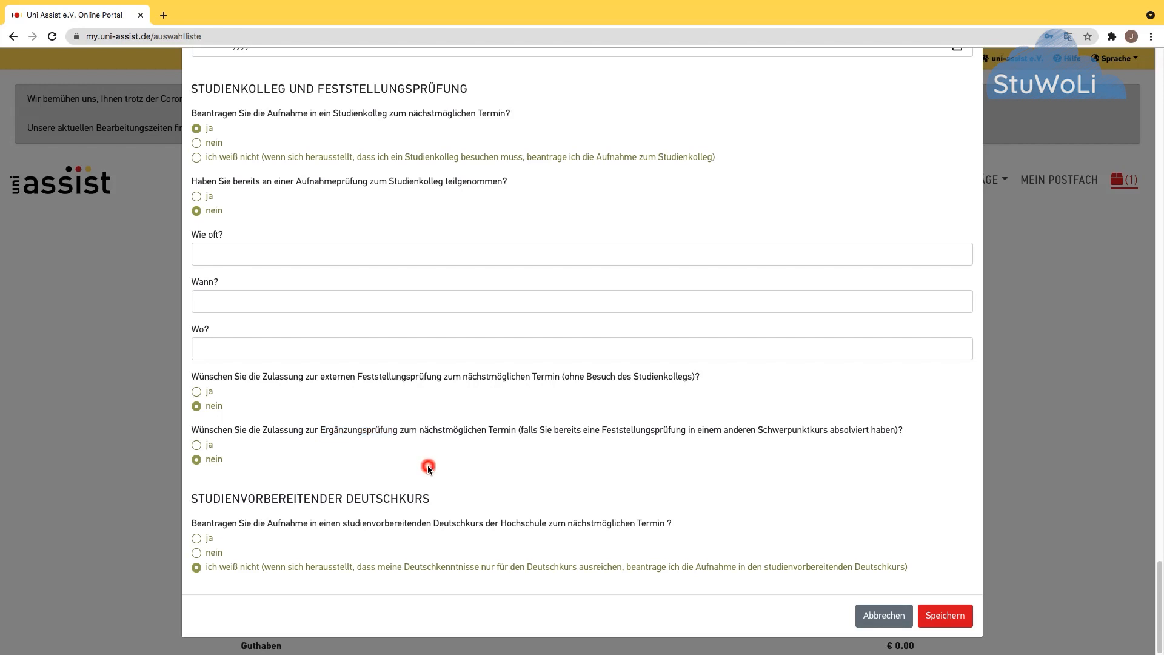
pyautogui.click(313, 430)
pyautogui.moveTo(398, 431); pyautogui.dragTo(339, 435)
pyautogui.click(339, 434)
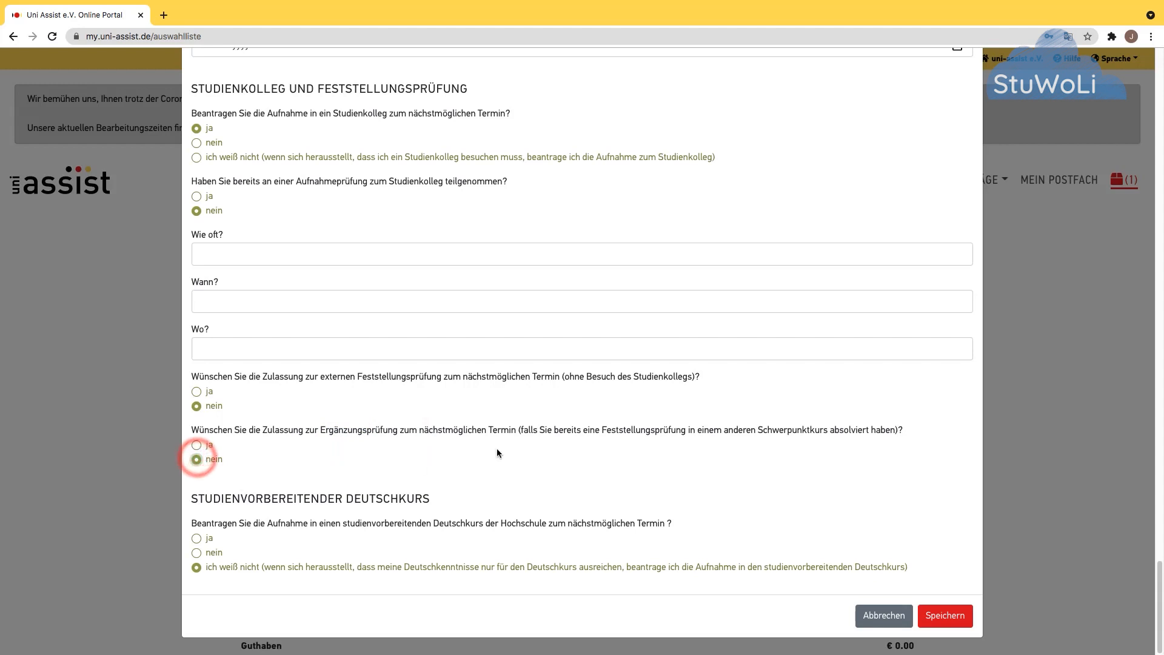
# Step: Check the Studienvorbereitender Deutschkurs section and save the answers to the additional questions
pyautogui.moveTo(422, 499); pyautogui.dragTo(257, 501)
pyautogui.click(287, 514)
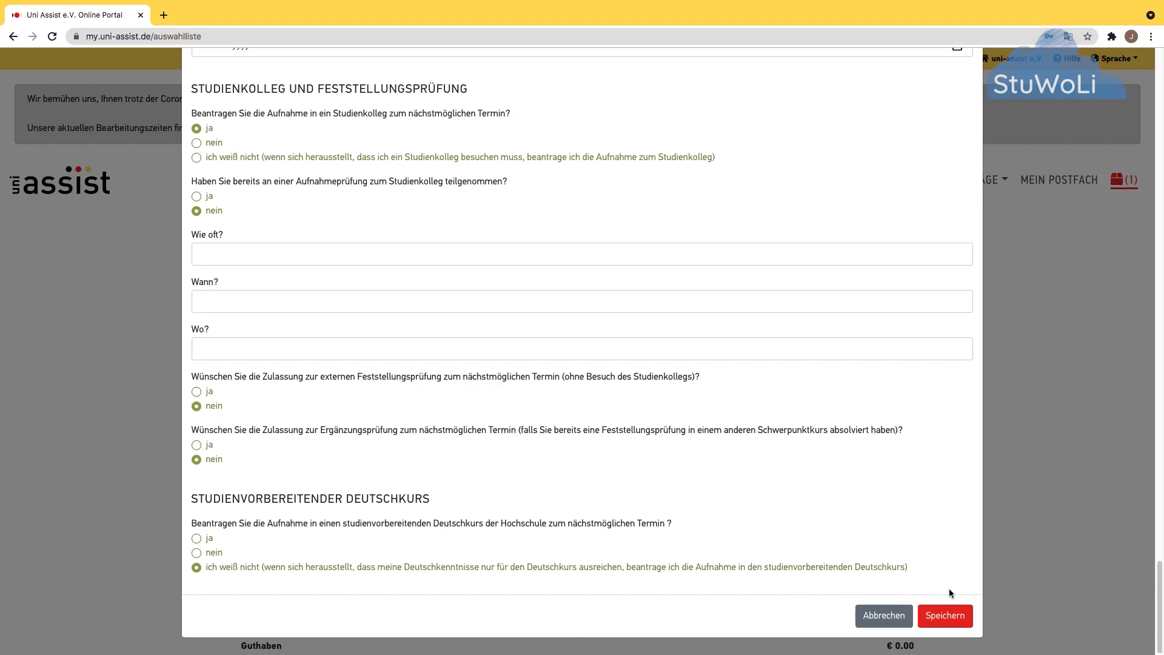
pyautogui.click(946, 615)
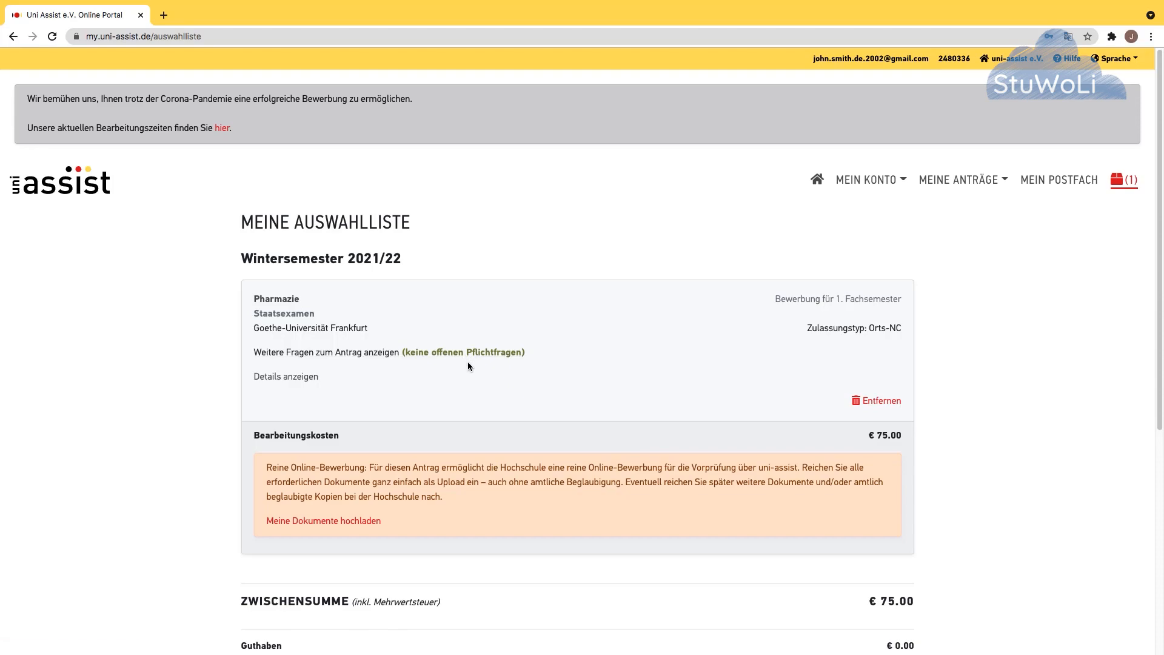
# Step: Reopen the additional questions and look through the general questions on schools and previous training
pyautogui.click(468, 354)
pyautogui.scroll(-20, 451, 432)
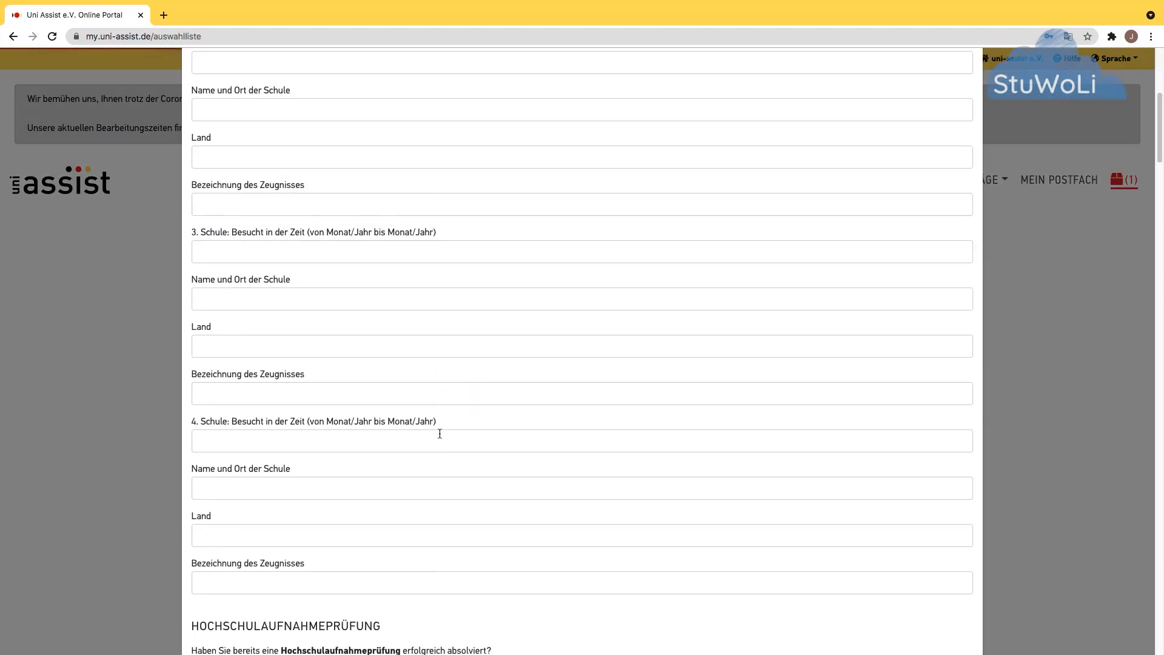
pyautogui.scroll(-20, 440, 436)
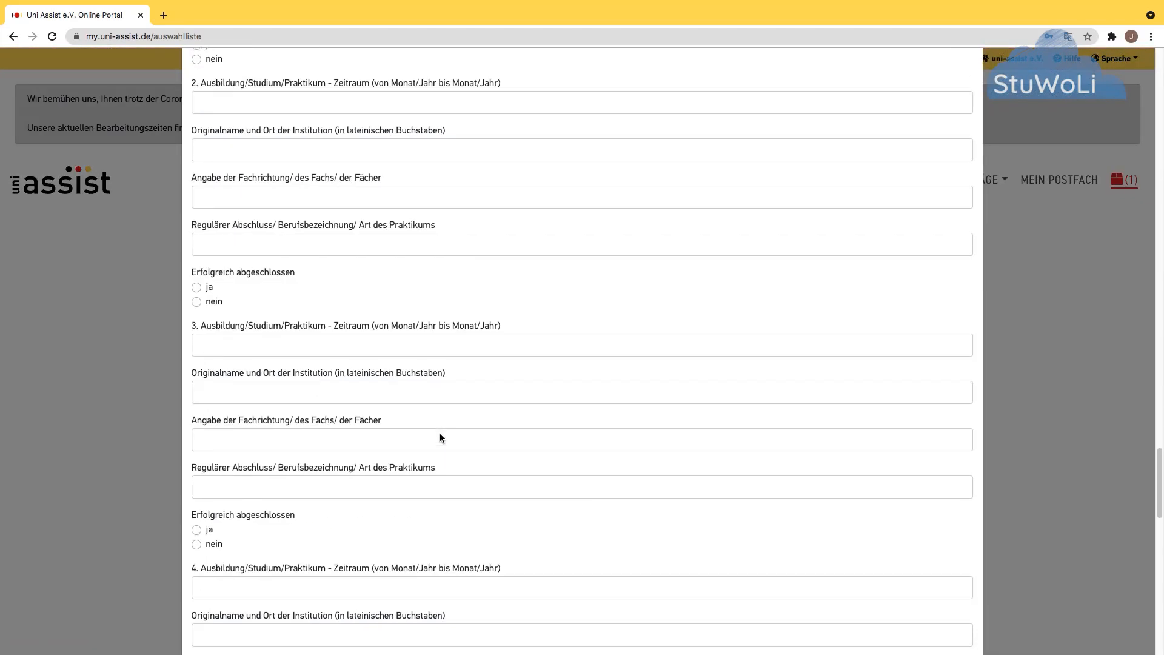
pyautogui.scroll(20, 440, 436)
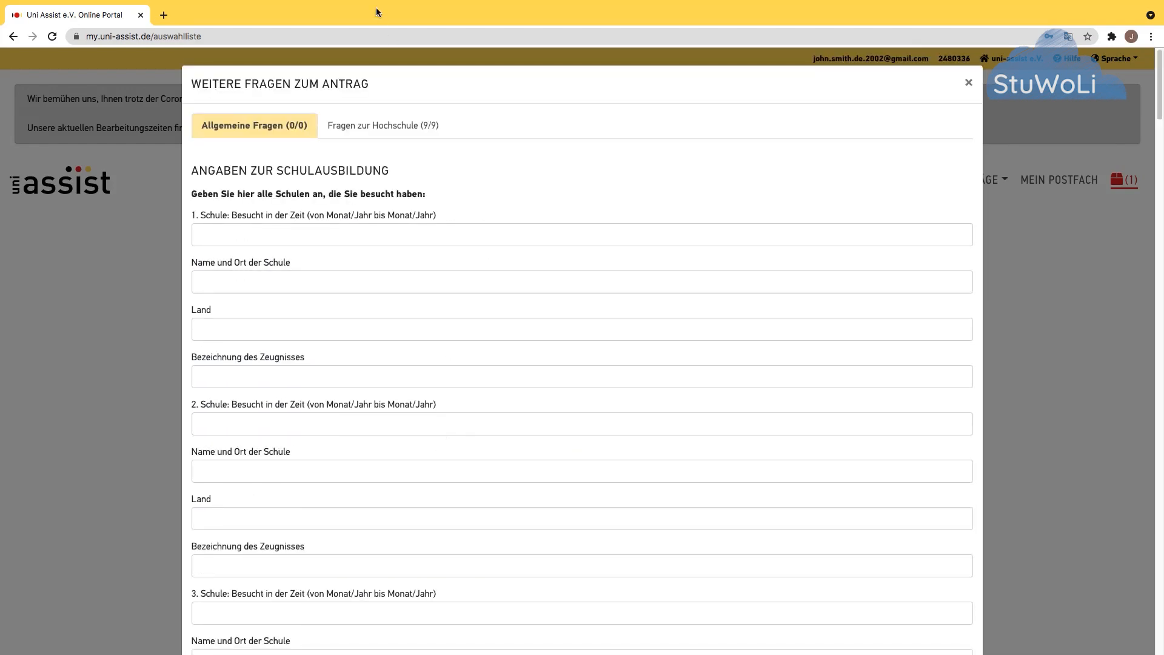
# Step: Review all the university-specific questions once more, save them and return to the selection list
pyautogui.click(367, 127)
pyautogui.scroll(-8, 371, 394)
pyautogui.scroll(-20, 371, 394)
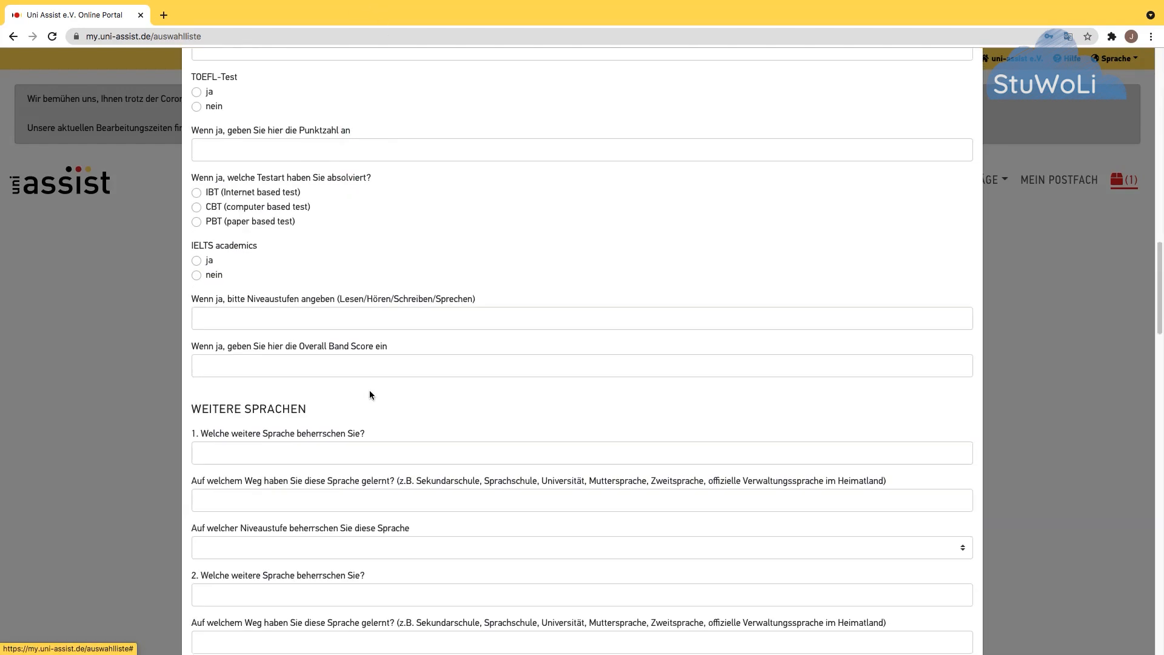
pyautogui.scroll(-4, 371, 396)
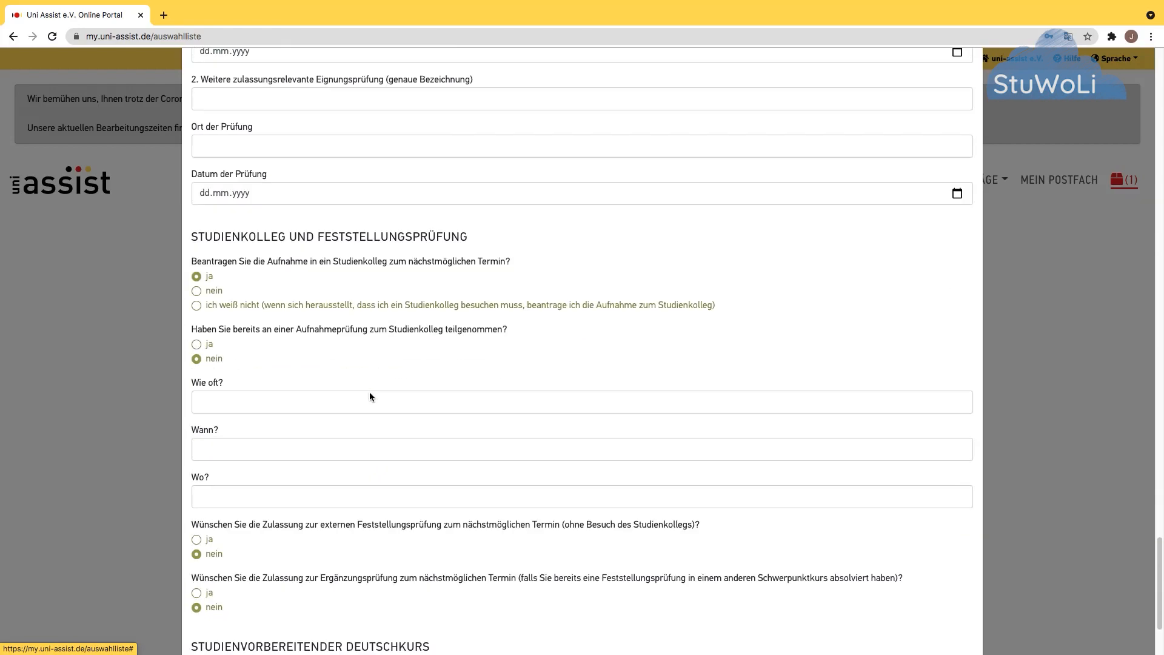
pyautogui.scroll(15, 371, 397)
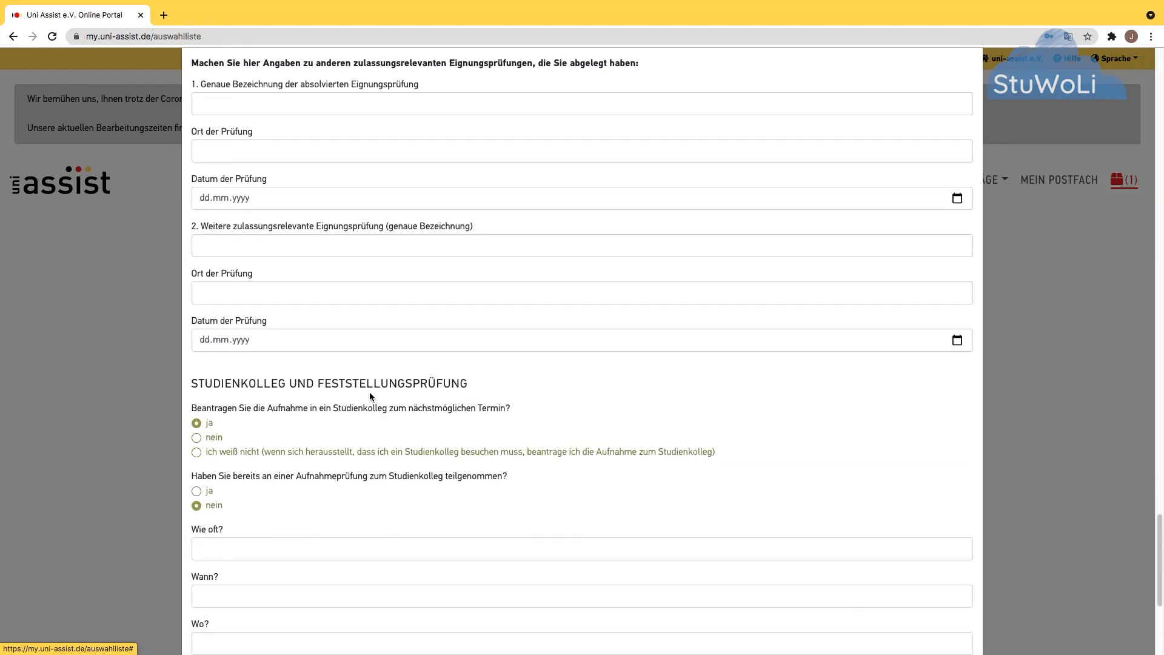
pyautogui.scroll(12, 369, 392)
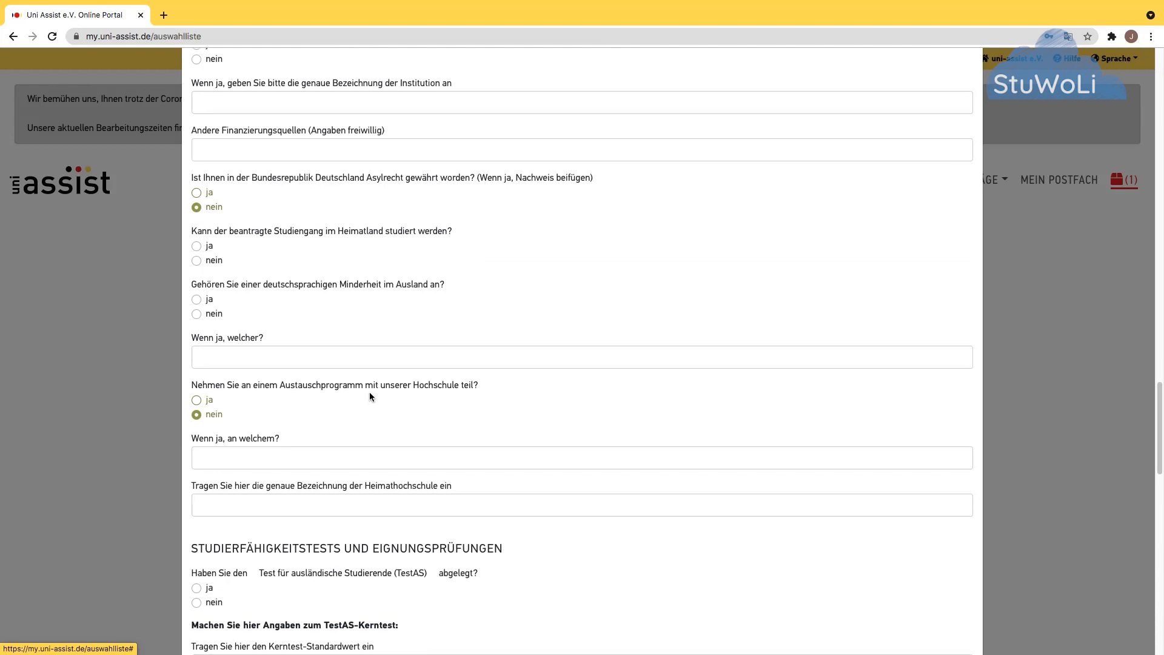
pyautogui.scroll(18, 796, 230)
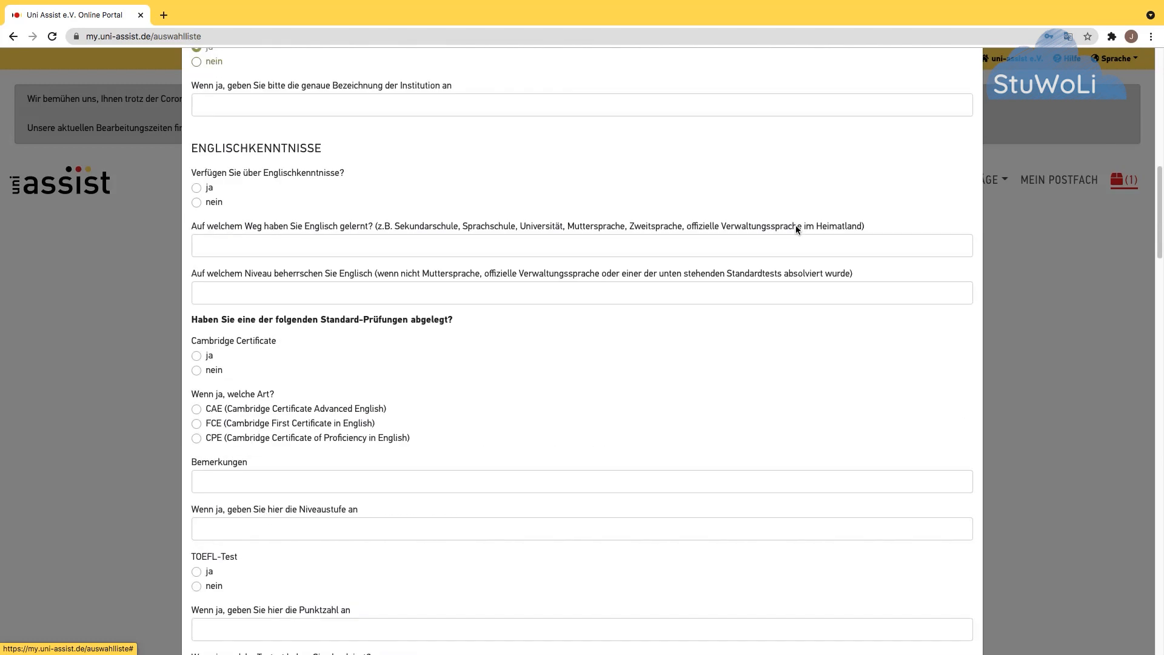
pyautogui.scroll(-12, 1112, 252)
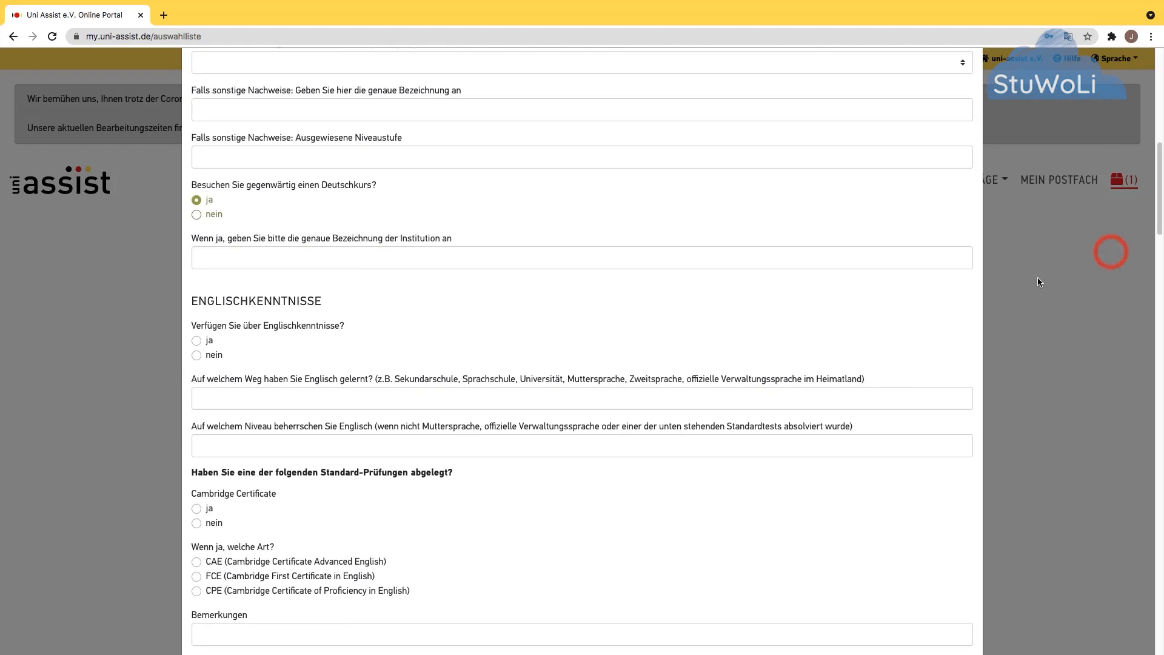
pyautogui.scroll(-20, 1161, 285)
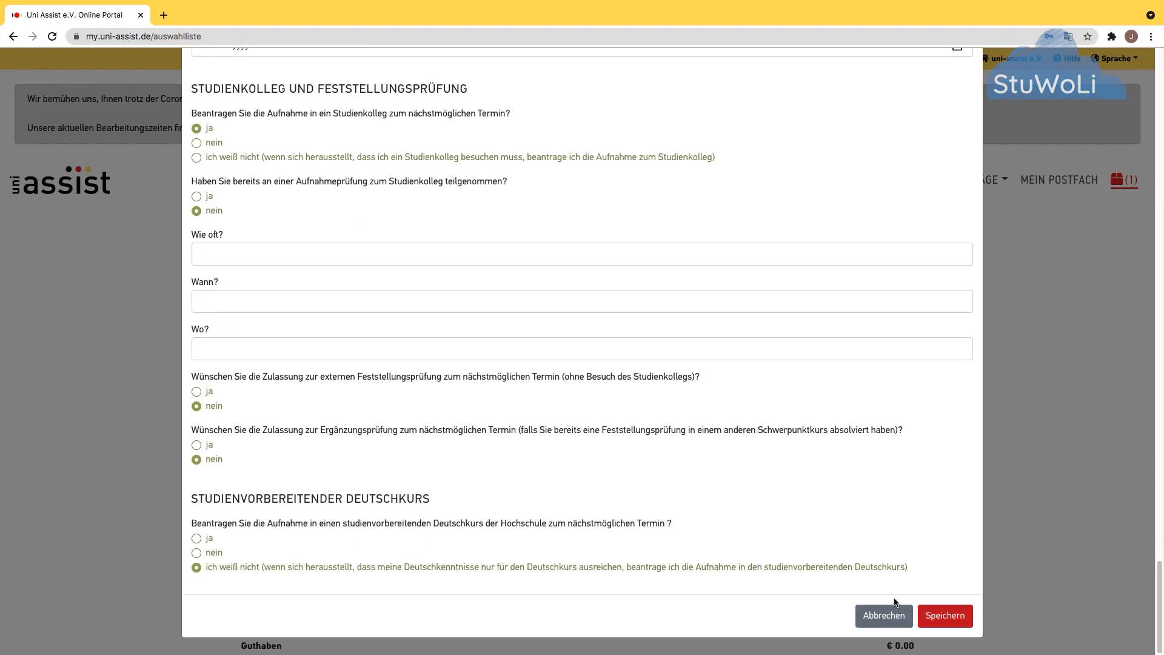
pyautogui.click(943, 617)
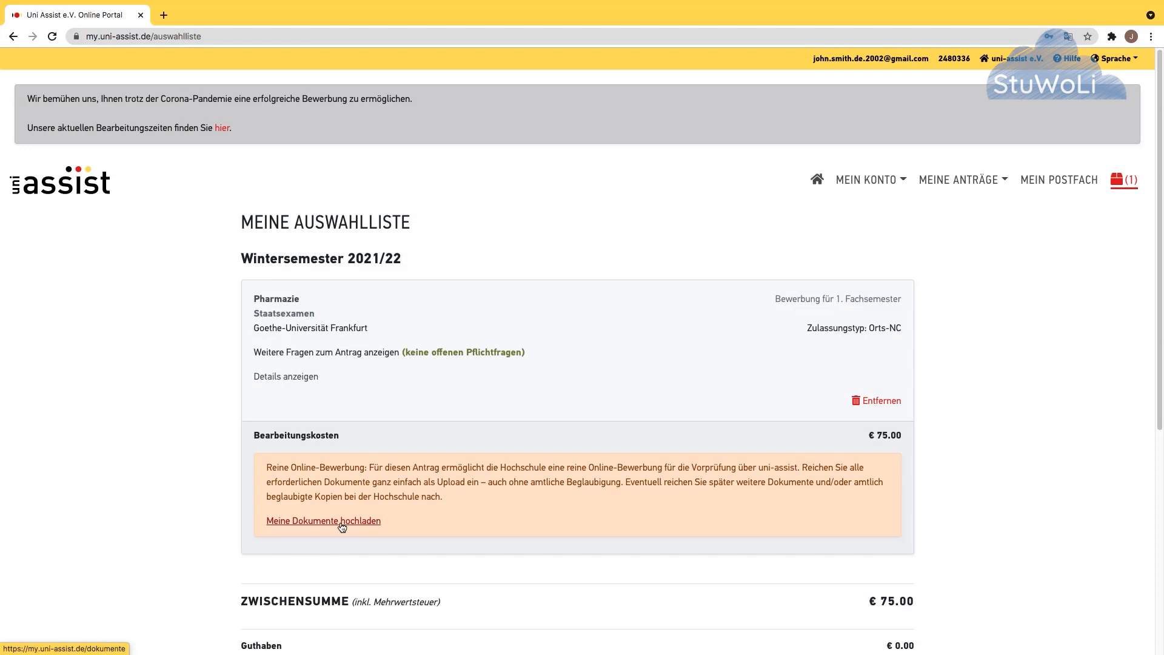
pyautogui.scroll(-1, 339, 528)
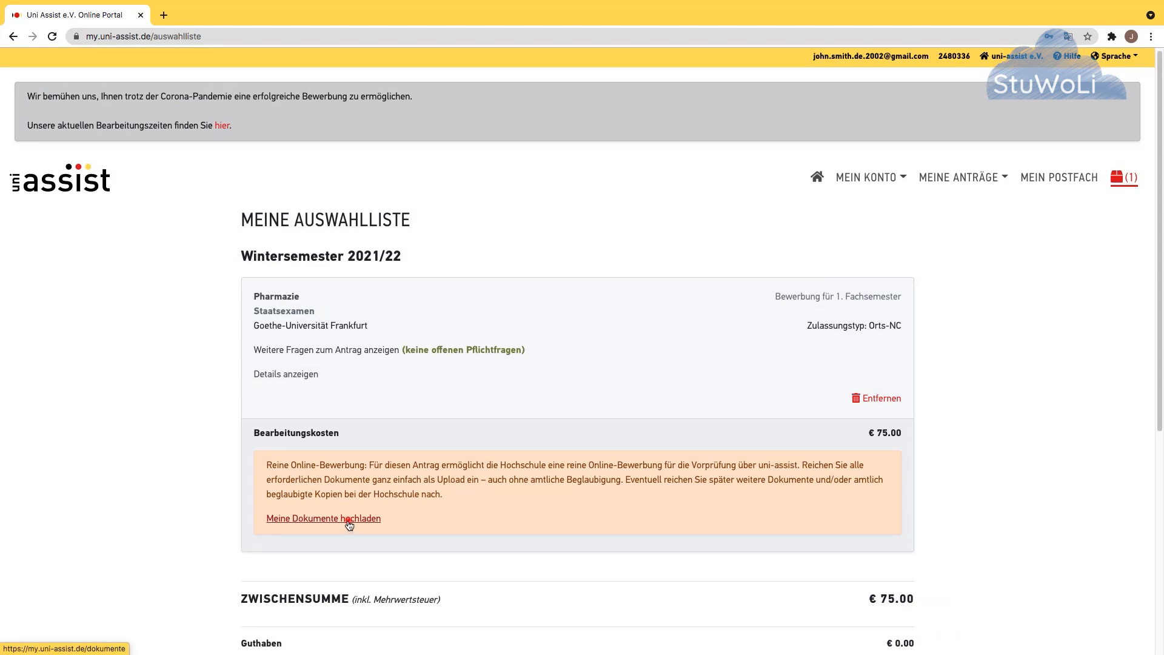
# Step: Open the document upload page and read the rules on PDF format, maximum file size and multi-page documents
pyautogui.click(349, 525)
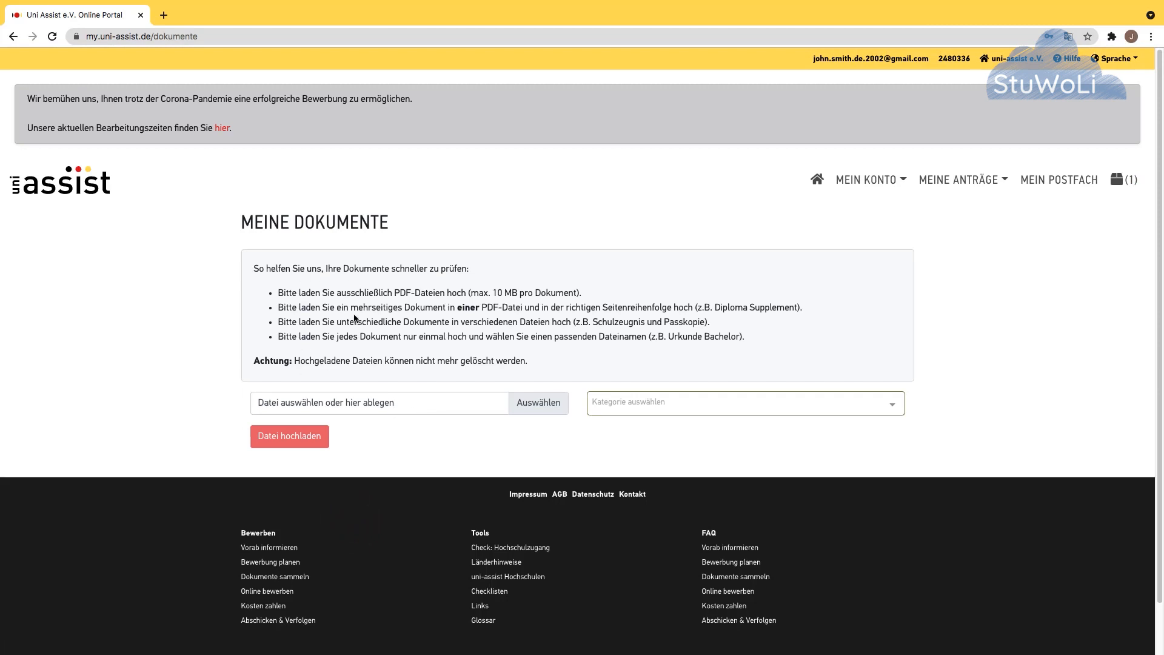
pyautogui.moveTo(482, 294); pyautogui.dragTo(576, 294)
pyautogui.click(572, 294)
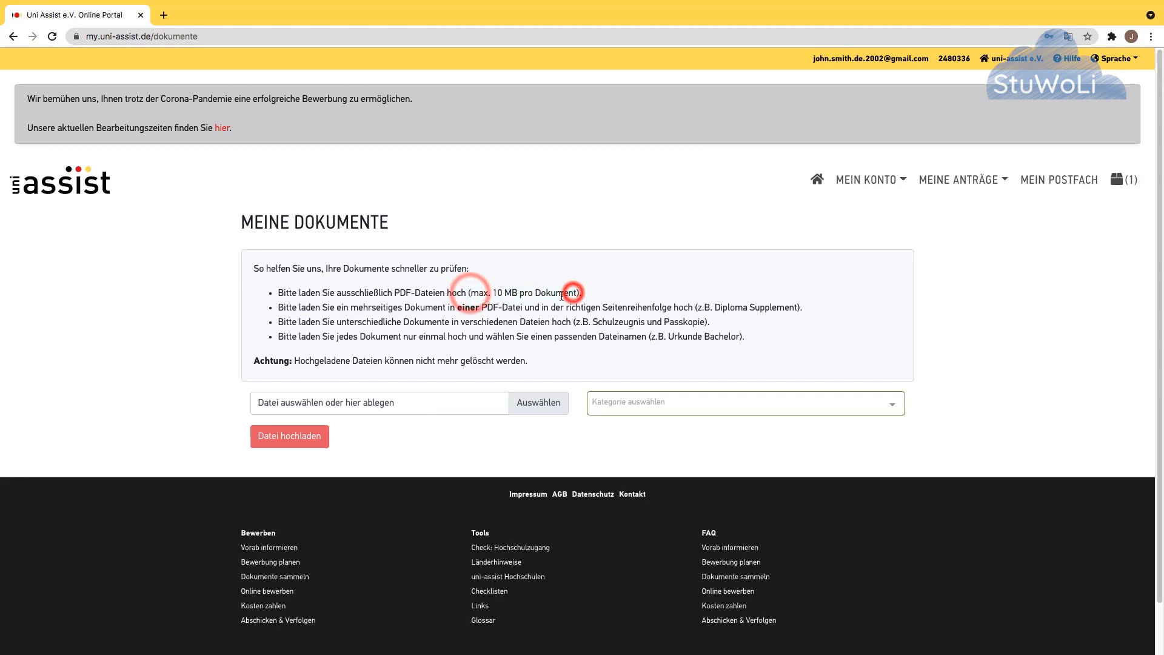
pyautogui.click(448, 307)
pyautogui.click(602, 306)
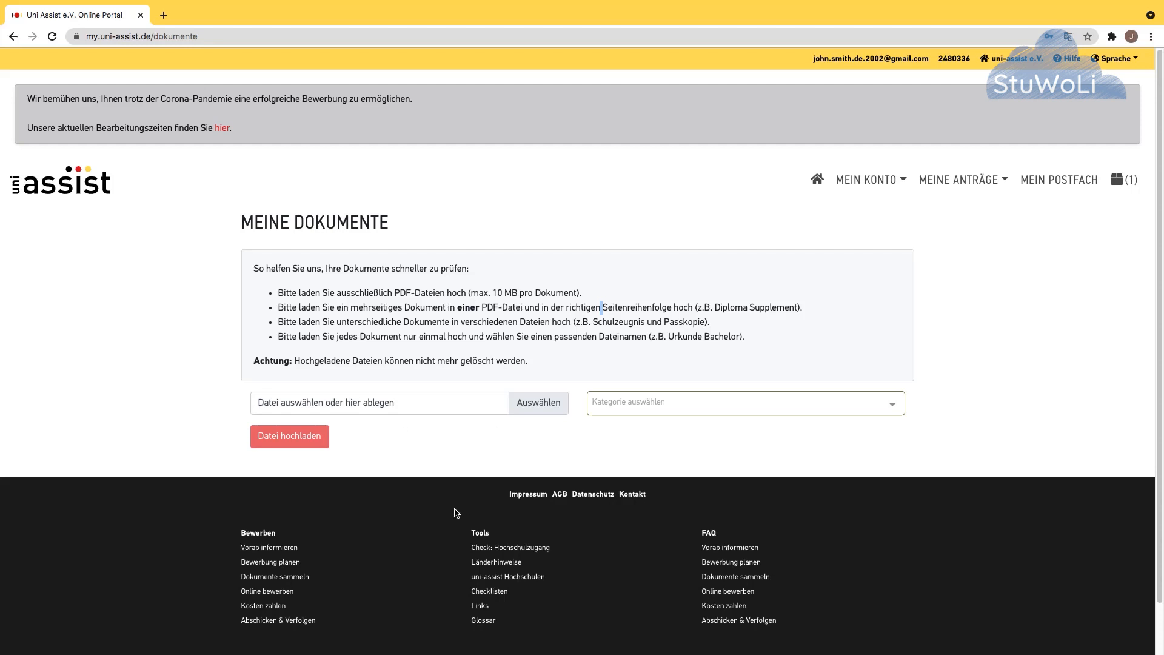
pyautogui.click(439, 437)
pyautogui.click(529, 439)
# Step: Return to the selection list and review the processing costs and total for the Pharmazie application
pyautogui.click(13, 37)
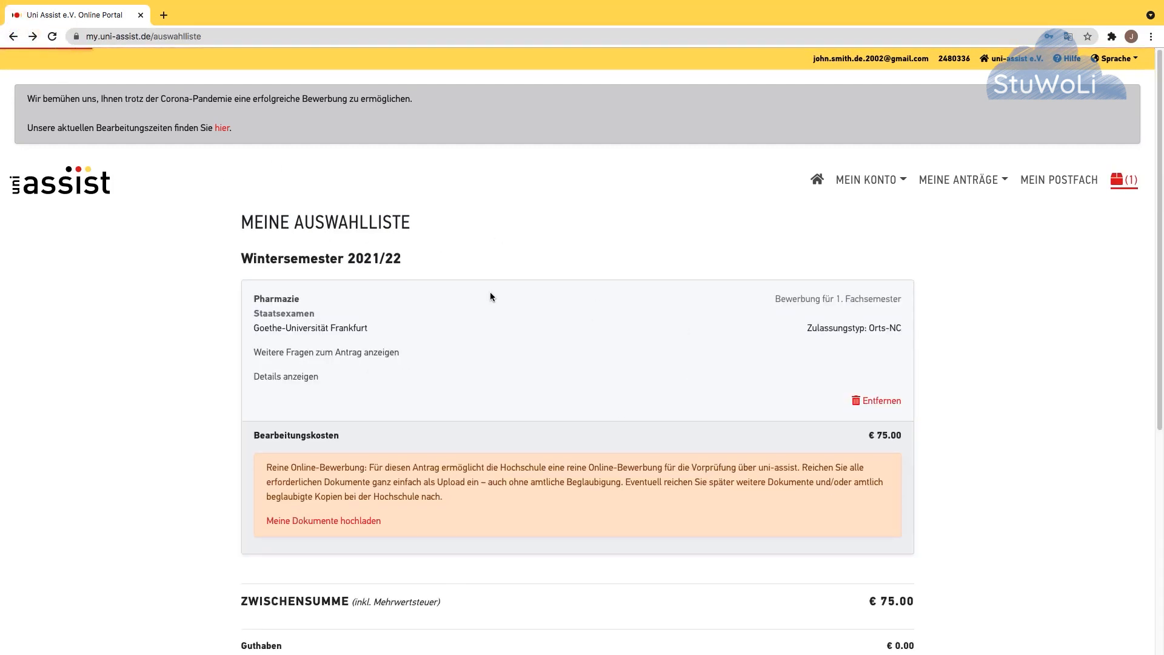
pyautogui.scroll(-1, 460, 321)
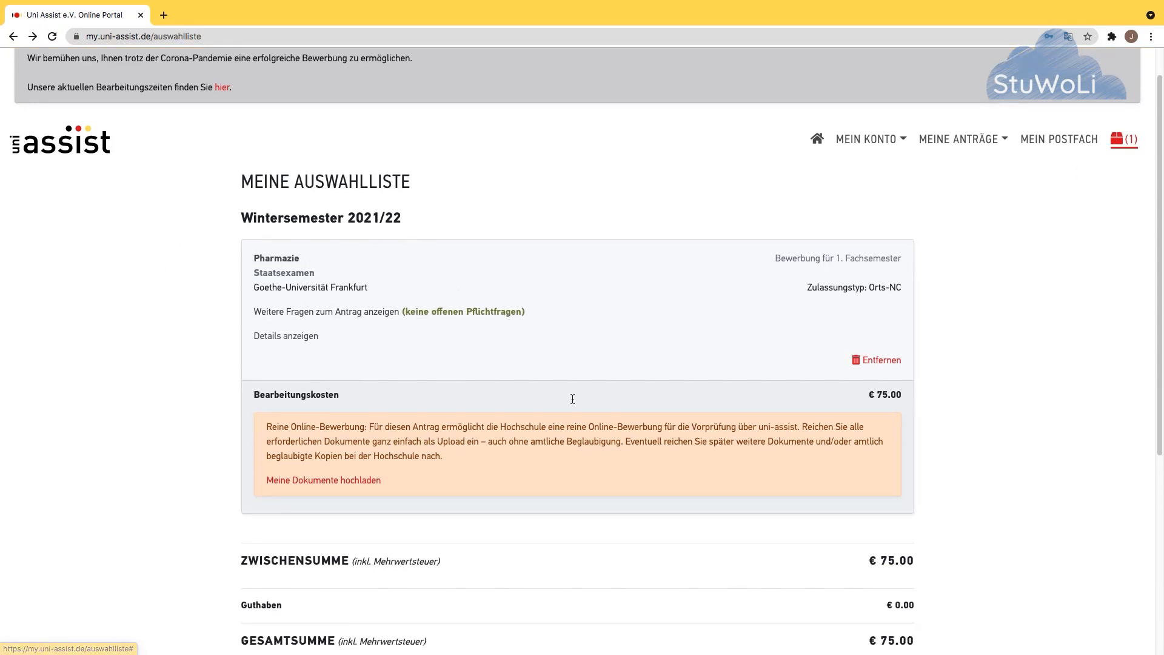
pyautogui.scroll(-2, 727, 473)
pyautogui.scroll(-1, 889, 542)
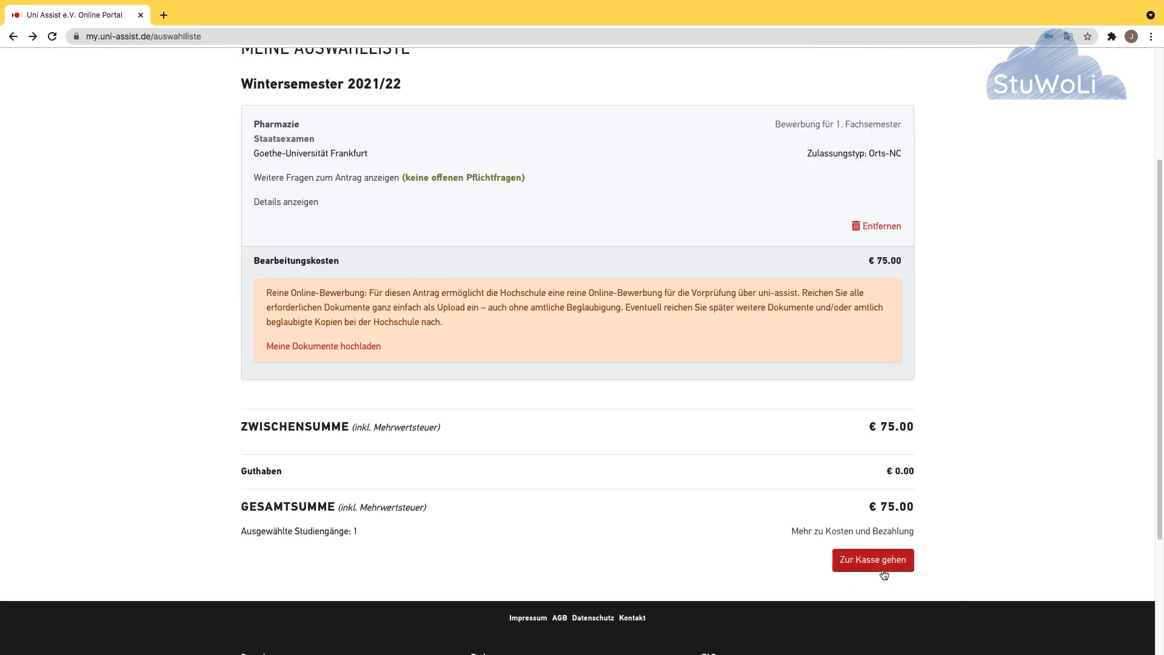